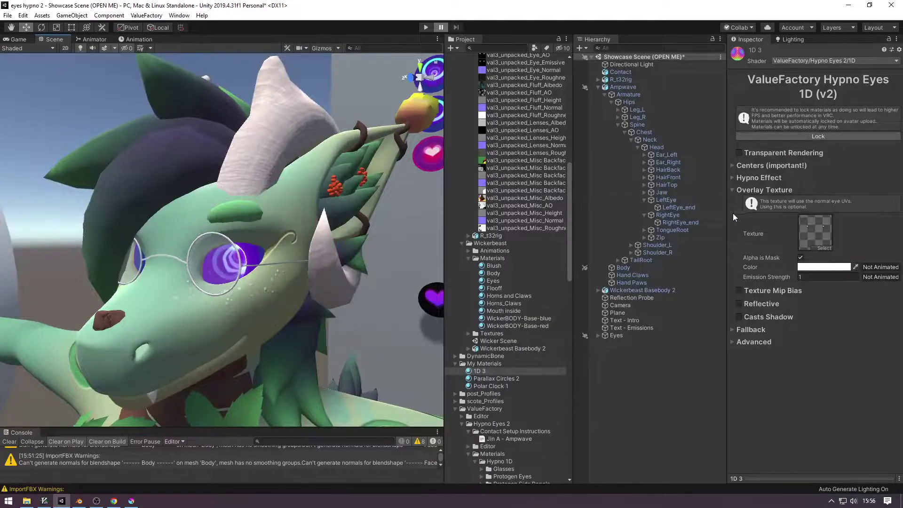
Apply the 1D 3 material to the eyes of the green avatar wearing glasses.
{"action": "left_click_drag", "start_coordinate": [263, 274], "coordinate": [236, 256], "text": "alt"}
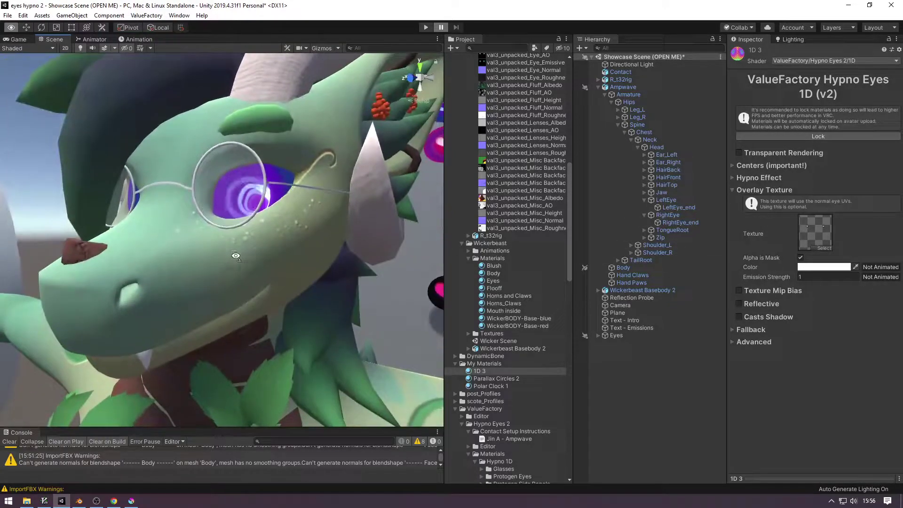
{"action": "left_click", "coordinate": [829, 231]}
{"action": "left_click_drag", "start_coordinate": [312, 293], "coordinate": [462, 249], "text": "alt"}
{"action": "scroll", "coordinate": [529, 250], "scroll_direction": "up", "scroll_amount": 5}
{"action": "scroll", "coordinate": [489, 211], "scroll_direction": "down", "scroll_amount": 10}
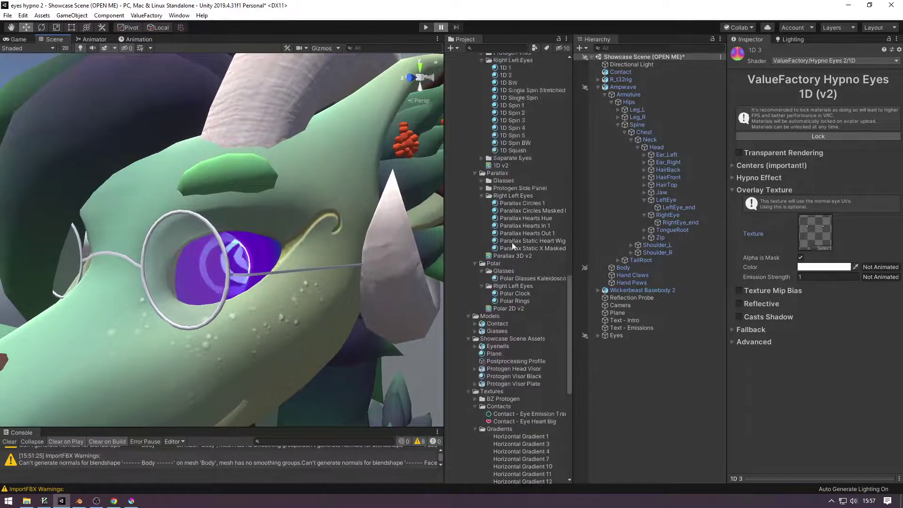
{"action": "left_click_drag", "start_coordinate": [477, 383], "coordinate": [293, 259]}
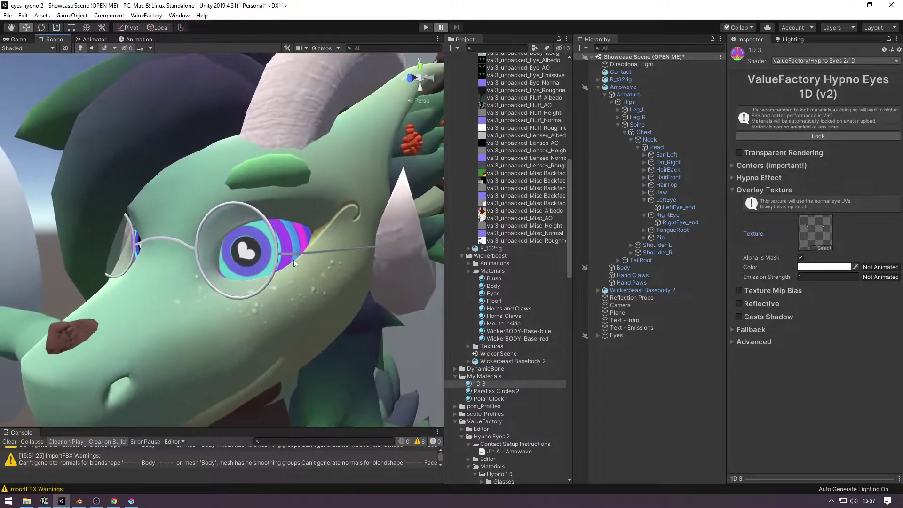
Try to apply the Parallax Circles 2 material to the eyes directly on the avatar model.
{"action": "left_click", "coordinate": [480, 383]}
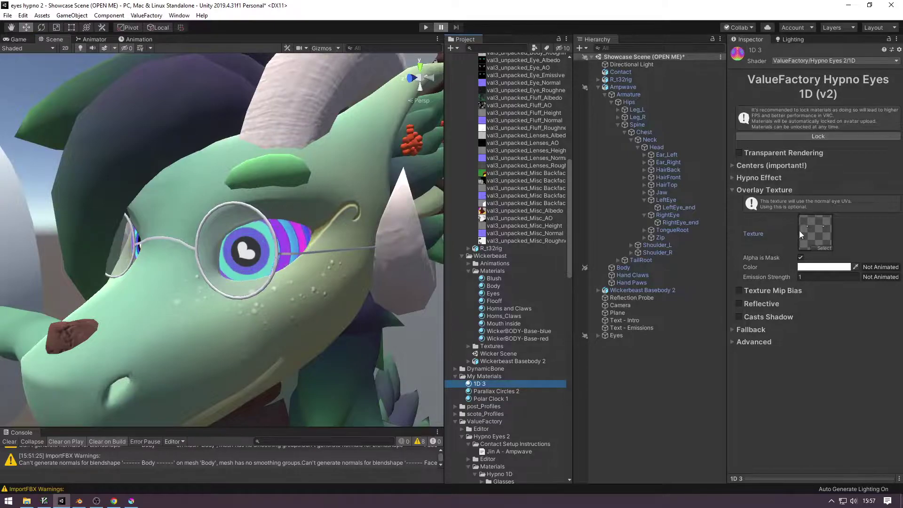
{"action": "key", "text": "Down"}
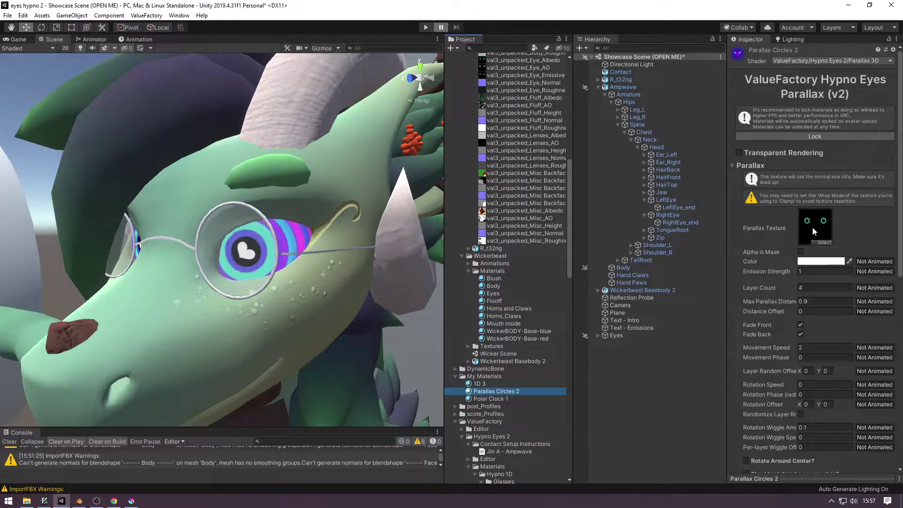
{"action": "left_click_drag", "start_coordinate": [500, 392], "coordinate": [296, 245]}
{"action": "right_click_drag", "start_coordinate": [296, 244], "coordinate": [393, 236]}
{"action": "left_click_drag", "start_coordinate": [396, 237], "coordinate": [263, 259], "text": "alt"}
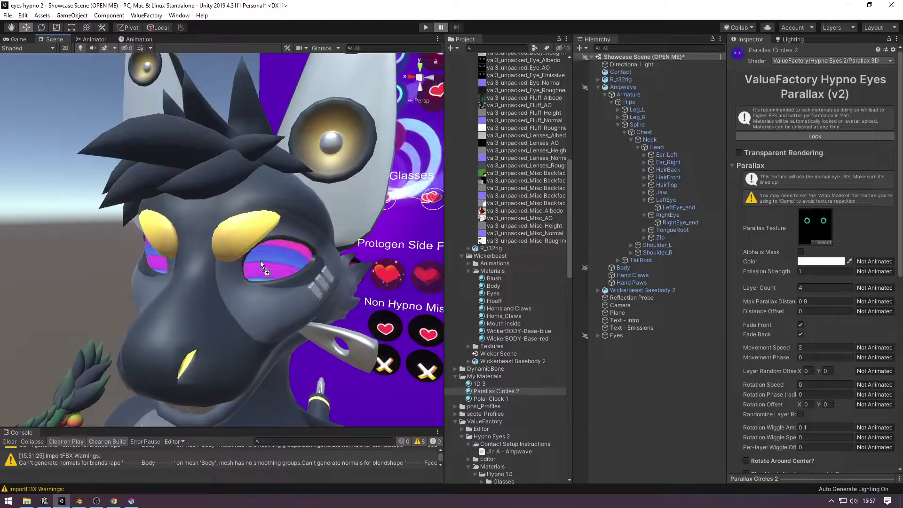
{"action": "key", "text": "ctrl+z"}
Try Parallax Circles 2 in Element 4 of the Ampwave Body's materials and put 1D 3 back in that slot.
{"action": "left_click", "coordinate": [626, 267]}
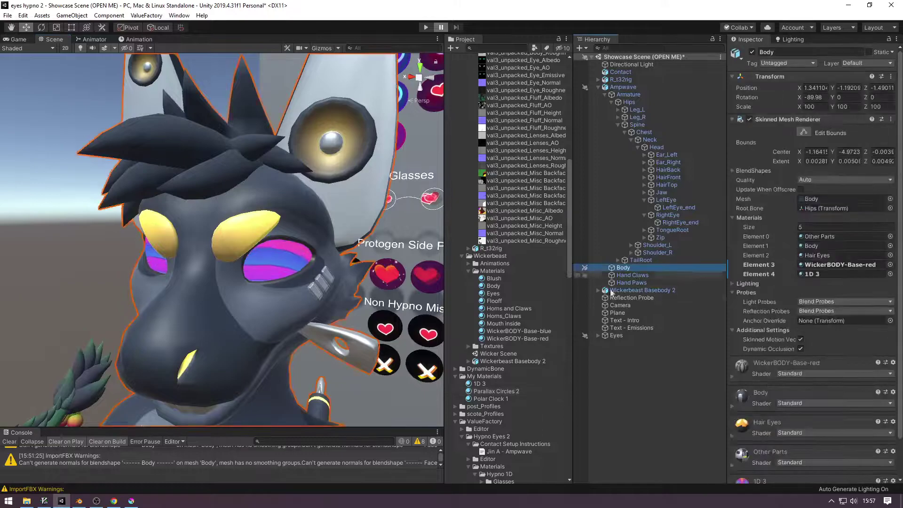
{"action": "left_click_drag", "start_coordinate": [485, 392], "coordinate": [842, 273]}
{"action": "left_click_drag", "start_coordinate": [245, 256], "coordinate": [164, 260], "text": "alt"}
{"action": "left_click_drag", "start_coordinate": [492, 383], "coordinate": [826, 273]}
{"action": "left_click_drag", "start_coordinate": [198, 235], "coordinate": [423, 223], "text": "alt"}
Set the eye centers of the 1D 3 material with the Ampwave (Jin A) preset.
{"action": "left_click", "coordinate": [479, 383]}
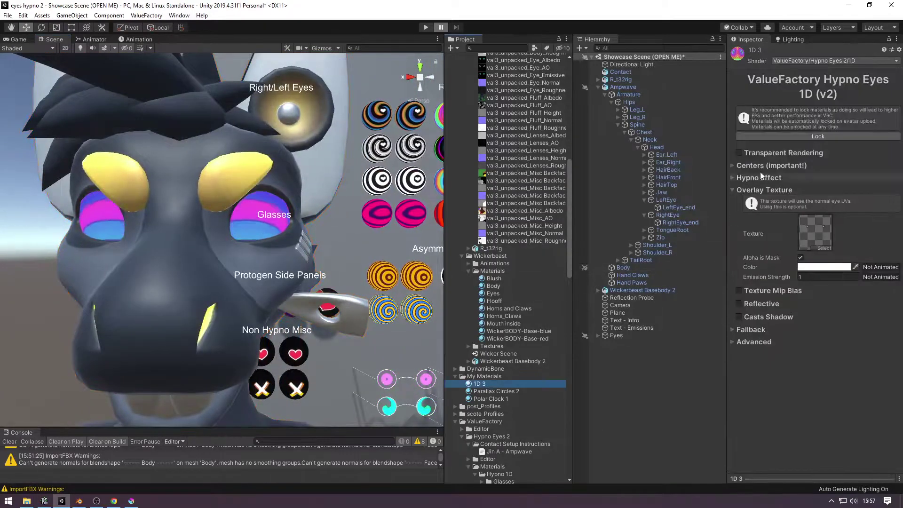
{"action": "left_click", "coordinate": [772, 166]}
{"action": "left_click", "coordinate": [754, 211]}
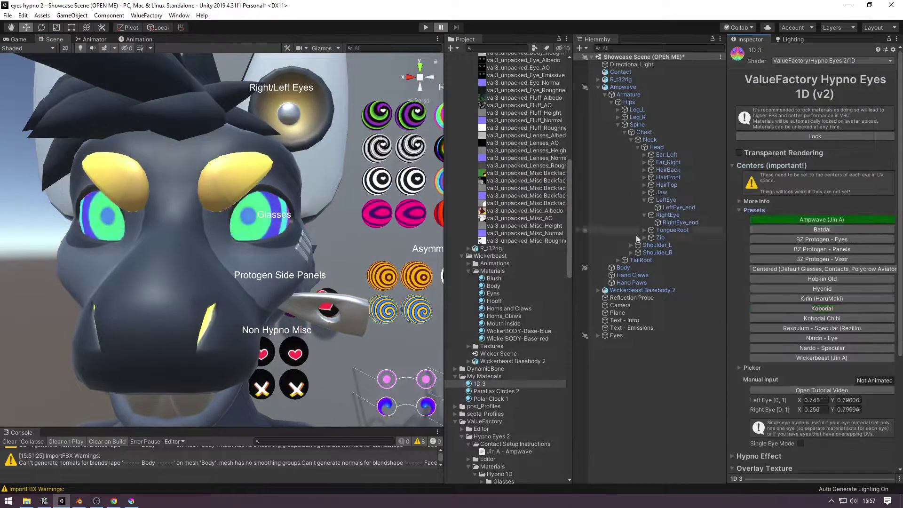
Examine how the 1D 3 effect is centered on the Ampwave avatar's eyes from several angles.
{"action": "key", "text": "d"}
{"action": "right_click_drag", "start_coordinate": [212, 202], "coordinate": [245, 207]}
{"action": "key", "text": "a"}
{"action": "key", "text": "d"}
{"action": "key", "text": "a"}
{"action": "left_click", "coordinate": [481, 382]}
{"action": "right_click_drag", "start_coordinate": [245, 273], "coordinate": [257, 273]}
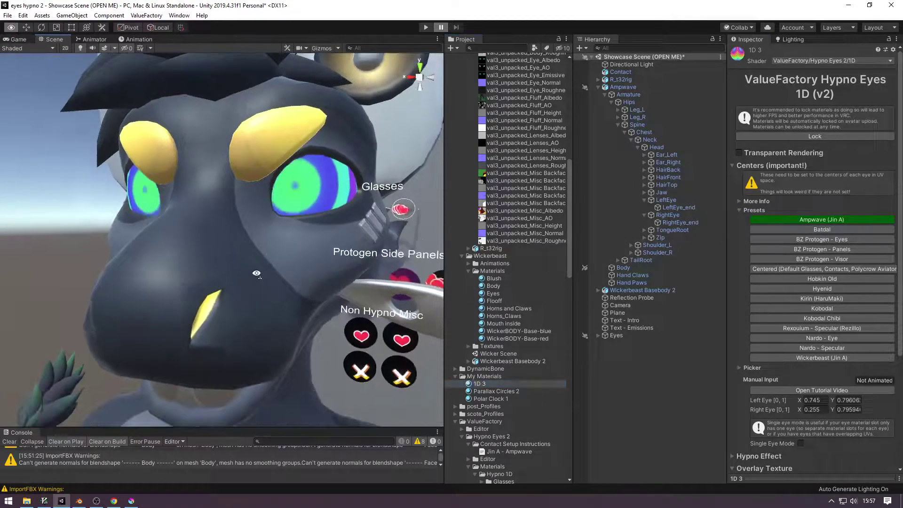
{"action": "left_click_drag", "start_coordinate": [257, 273], "coordinate": [283, 292], "text": "alt"}
{"action": "left_click", "coordinate": [491, 399]}
{"action": "left_click", "coordinate": [527, 391]}
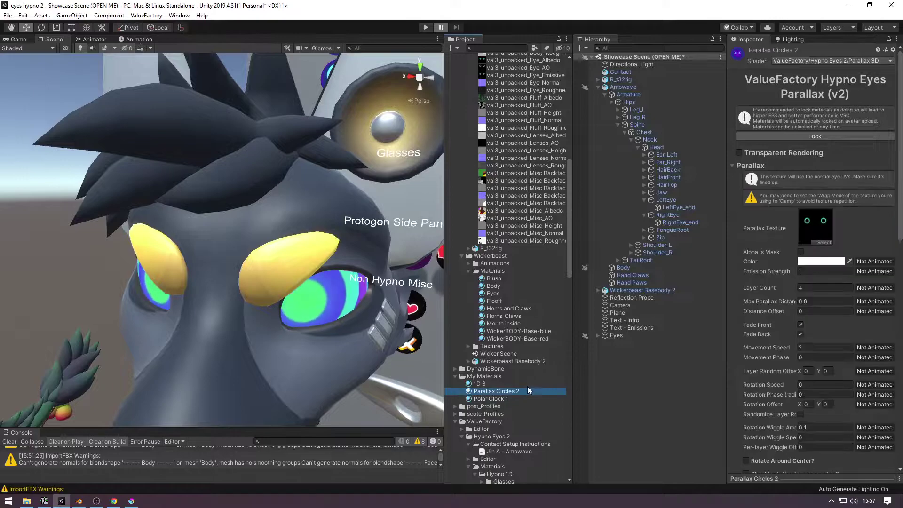
{"action": "left_click", "coordinate": [510, 383]}
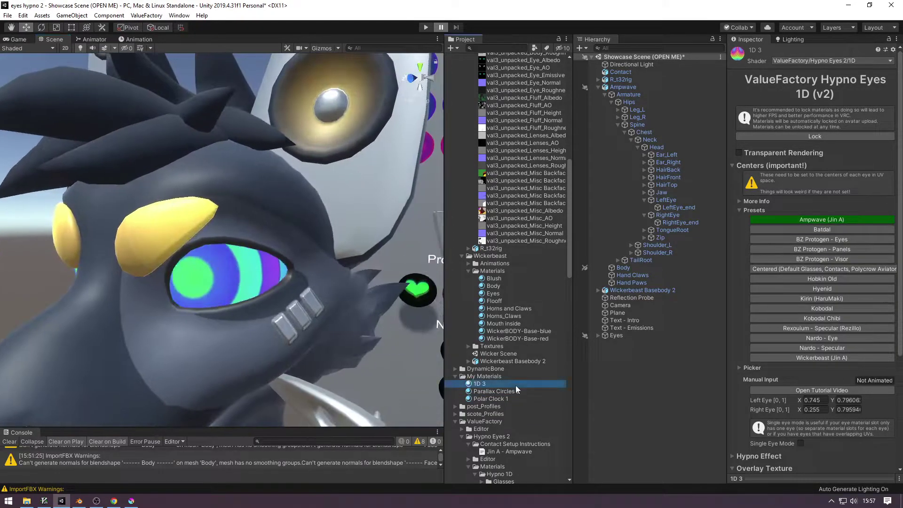
{"action": "right_click_drag", "start_coordinate": [245, 264], "coordinate": [145, 258]}
{"action": "key", "text": "s"}
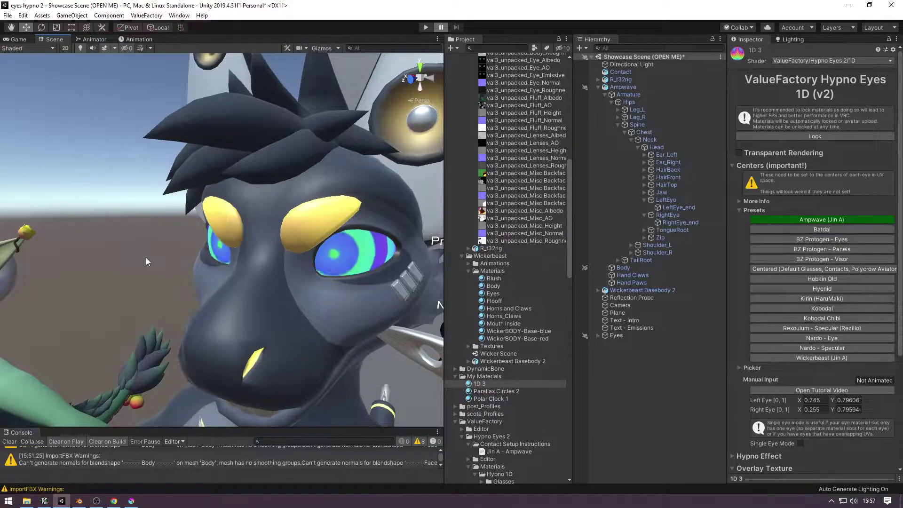
{"action": "left_click_drag", "start_coordinate": [146, 261], "coordinate": [178, 234], "text": "alt"}
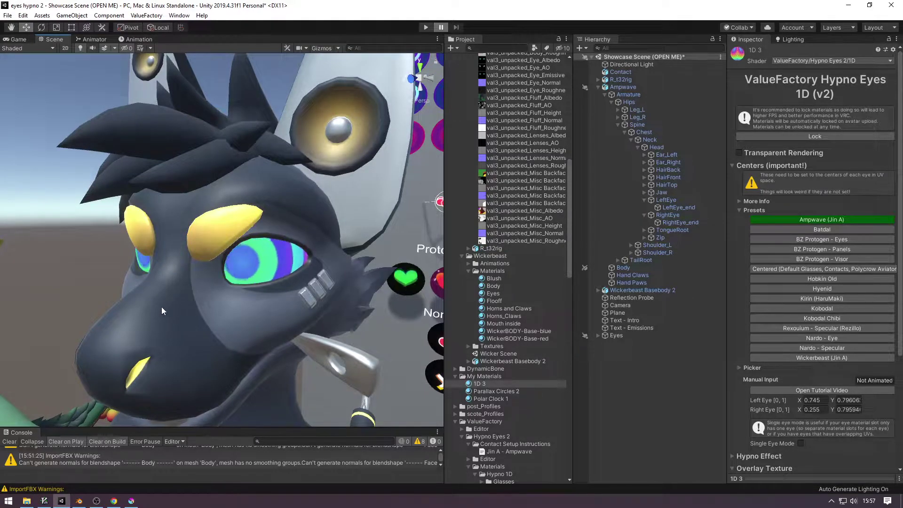
{"action": "left_click_drag", "start_coordinate": [162, 311], "coordinate": [157, 292], "text": "alt"}
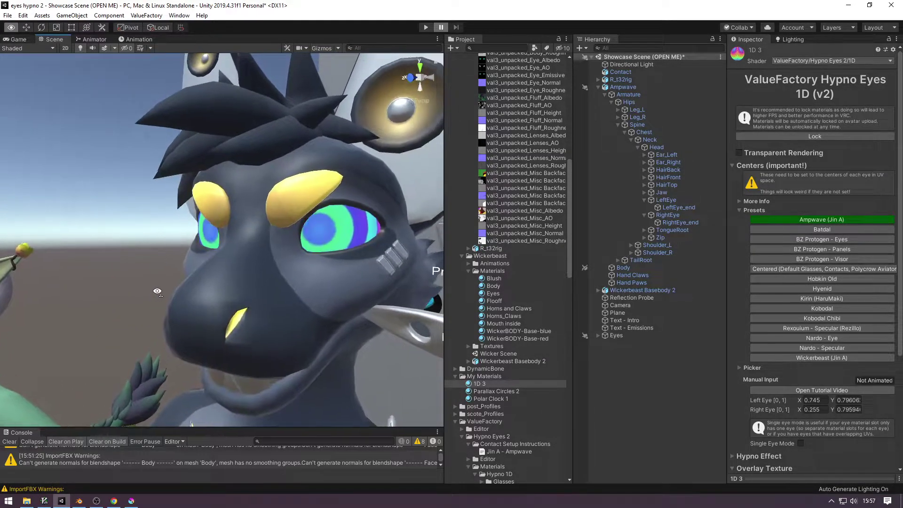
Open the Ampwave-SPP_Hair Eyes_AlbedoTransparency texture from the AMPWAVE materials folder in Krita.
{"action": "left_click", "coordinate": [511, 392]}
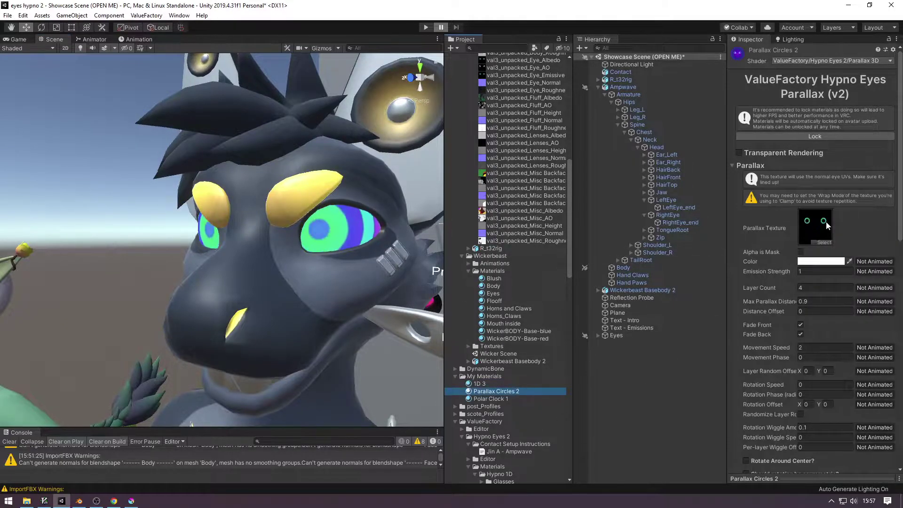
{"action": "scroll", "coordinate": [511, 168], "scroll_direction": "up", "scroll_amount": 8}
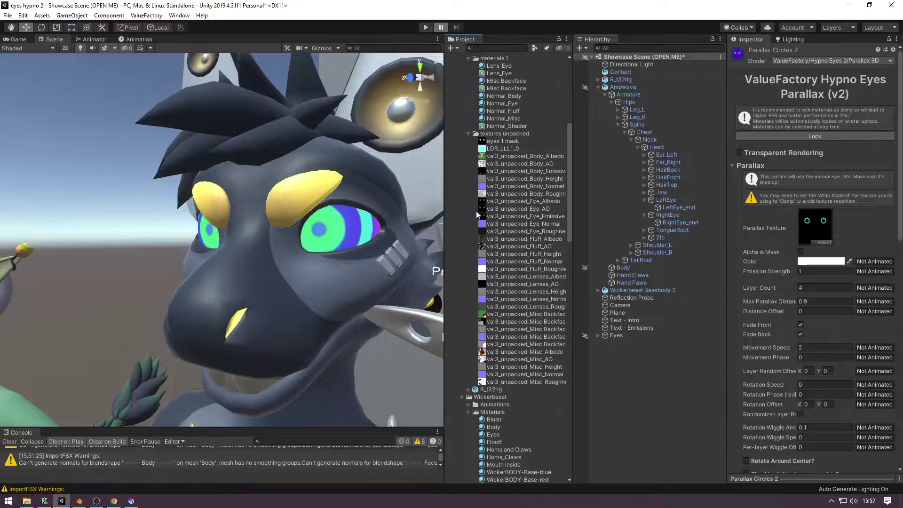
{"action": "left_click_drag", "start_coordinate": [358, 212], "coordinate": [252, 214], "text": "alt"}
{"action": "scroll", "coordinate": [498, 250], "scroll_direction": "up", "scroll_amount": 13}
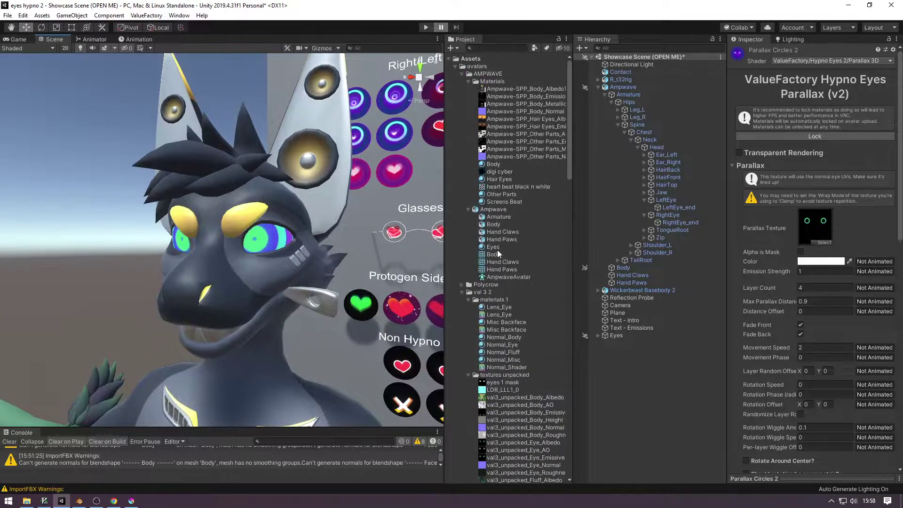
{"action": "double_click", "coordinate": [535, 119]}
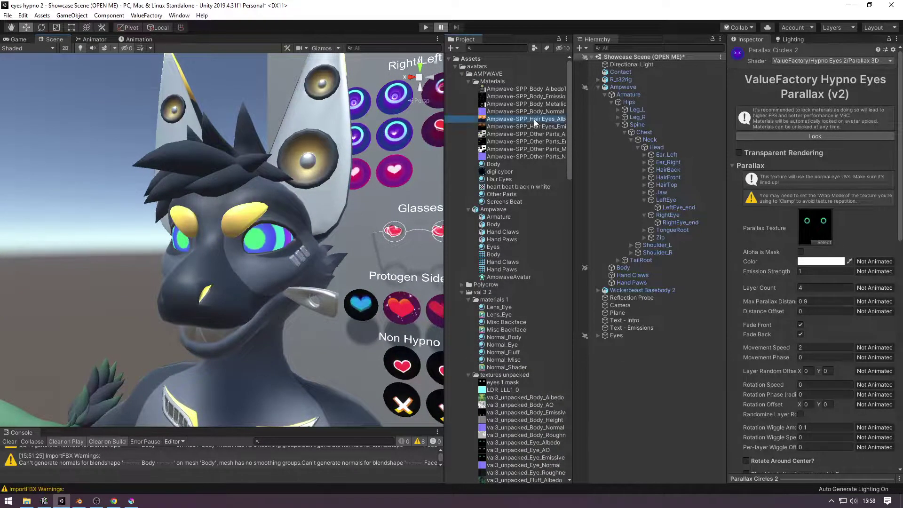
{"action": "left_click", "coordinate": [430, 13]}
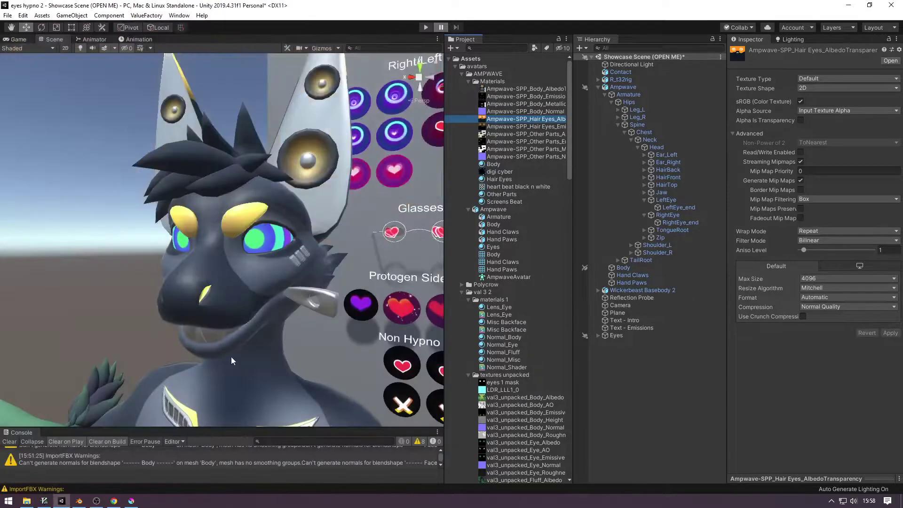
{"action": "left_click_drag", "start_coordinate": [459, 205], "coordinate": [405, 239]}
{"action": "scroll", "coordinate": [423, 207], "scroll_direction": "up", "scroll_amount": 3}
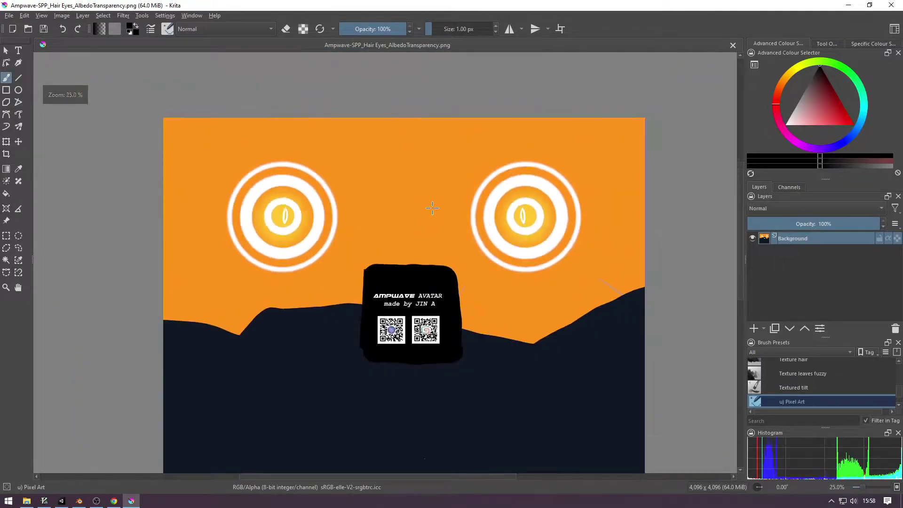
Return to Unity and locate the overlay texture of the 1D 3 material in the project files.
{"action": "left_click", "coordinate": [855, 4]}
{"action": "scroll", "coordinate": [504, 274], "scroll_direction": "up", "scroll_amount": 10}
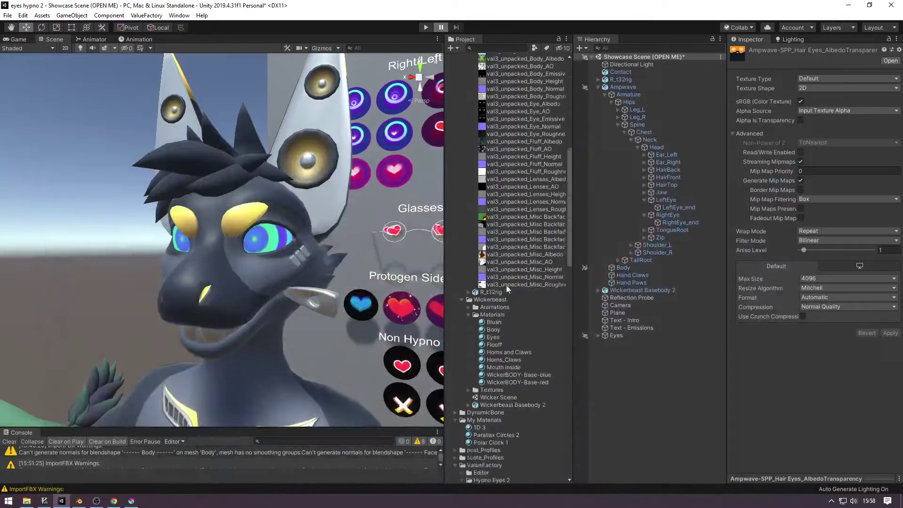
{"action": "scroll", "coordinate": [514, 282], "scroll_direction": "down", "scroll_amount": 15}
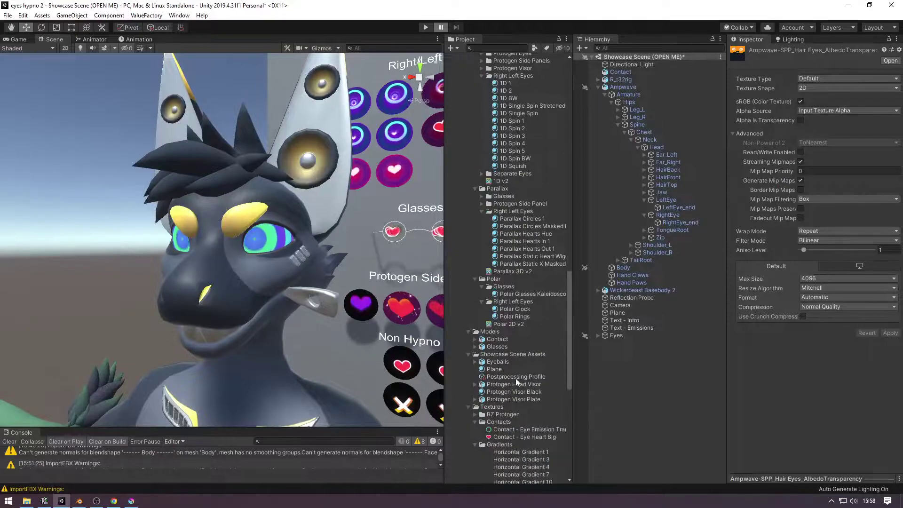
{"action": "scroll", "coordinate": [513, 383], "scroll_direction": "down", "scroll_amount": 13}
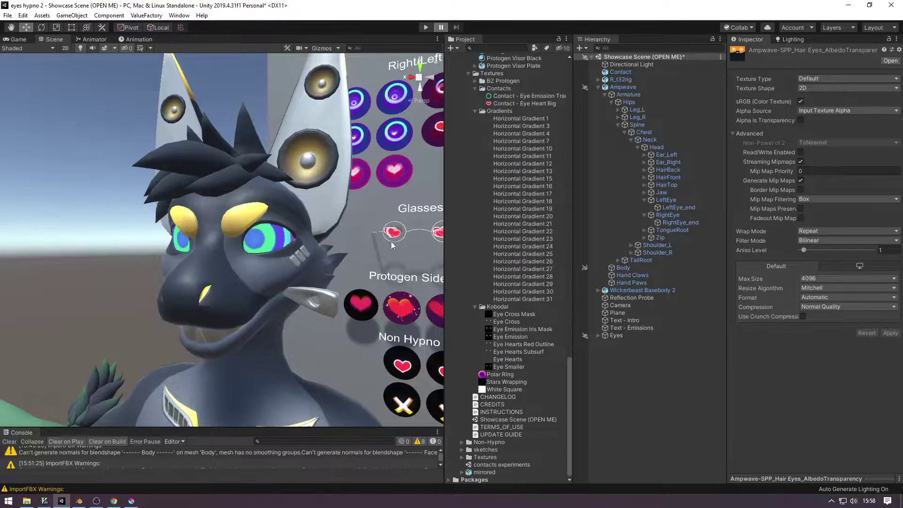
{"action": "scroll", "coordinate": [519, 303], "scroll_direction": "up", "scroll_amount": 20}
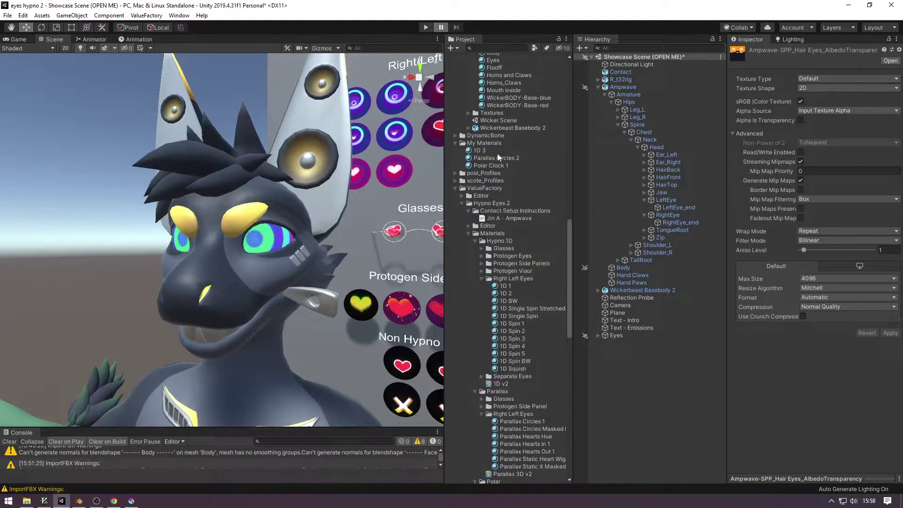
{"action": "left_click", "coordinate": [480, 151]}
{"action": "scroll", "coordinate": [820, 329], "scroll_direction": "down", "scroll_amount": 5}
{"action": "left_click", "coordinate": [815, 356]}
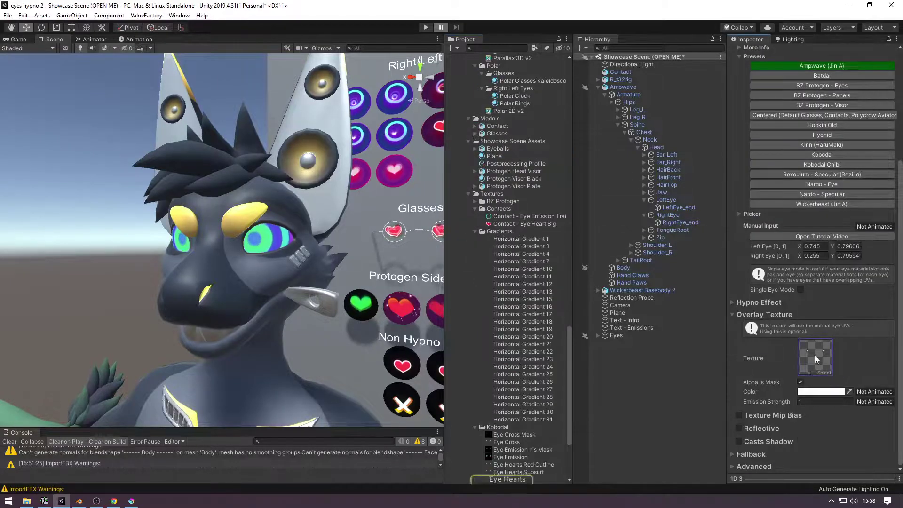
Insert the Eye Hearts texture as a new layer over the Hair Eyes texture open in Krita.
{"action": "scroll", "coordinate": [507, 433], "scroll_direction": "down", "scroll_amount": 1}
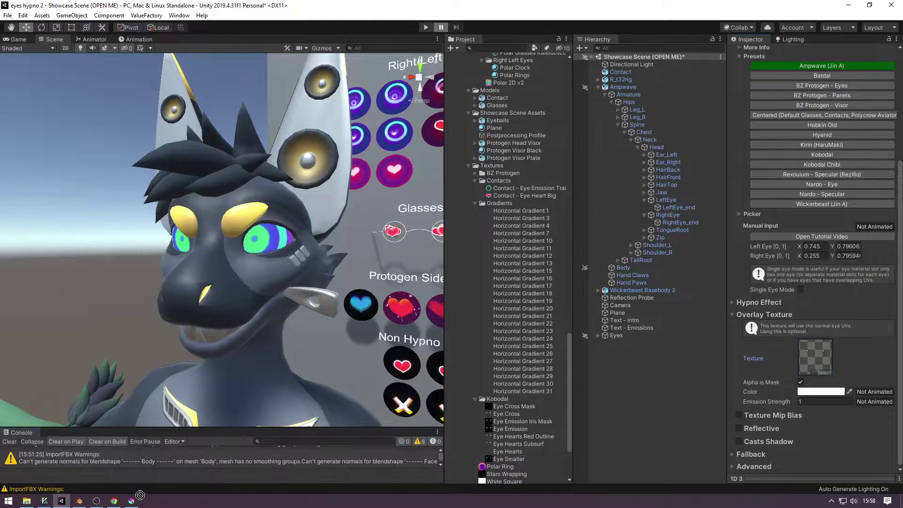
{"action": "left_click_drag", "start_coordinate": [140, 495], "coordinate": [387, 313]}
{"action": "left_click", "coordinate": [448, 318]}
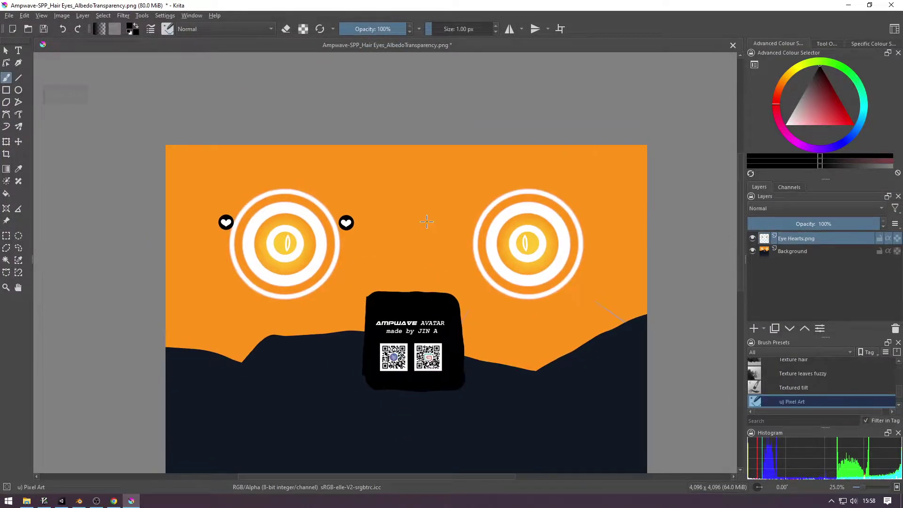
Move the Eye Hearts layer so its left heart sits at the center of the left eye's rings.
{"action": "scroll", "coordinate": [404, 258], "scroll_direction": "down", "scroll_amount": 2}
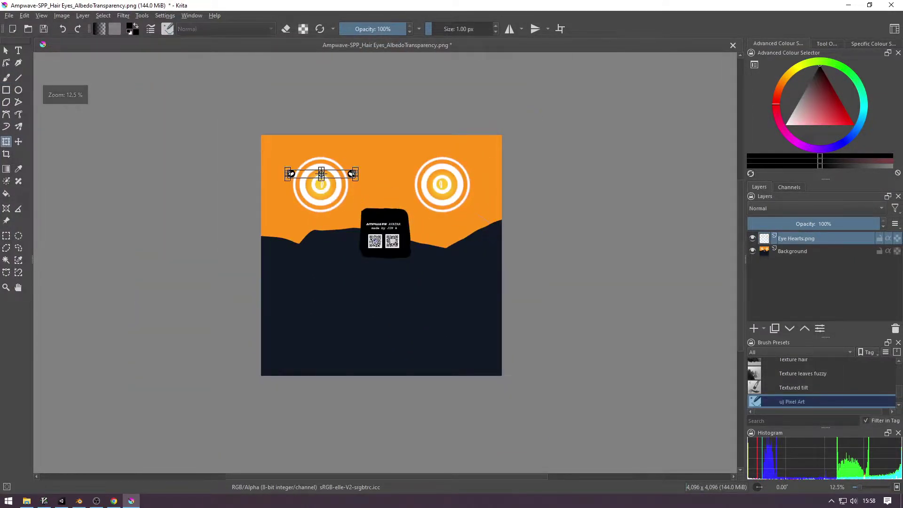
{"action": "scroll", "coordinate": [355, 172], "scroll_direction": "up", "scroll_amount": 1}
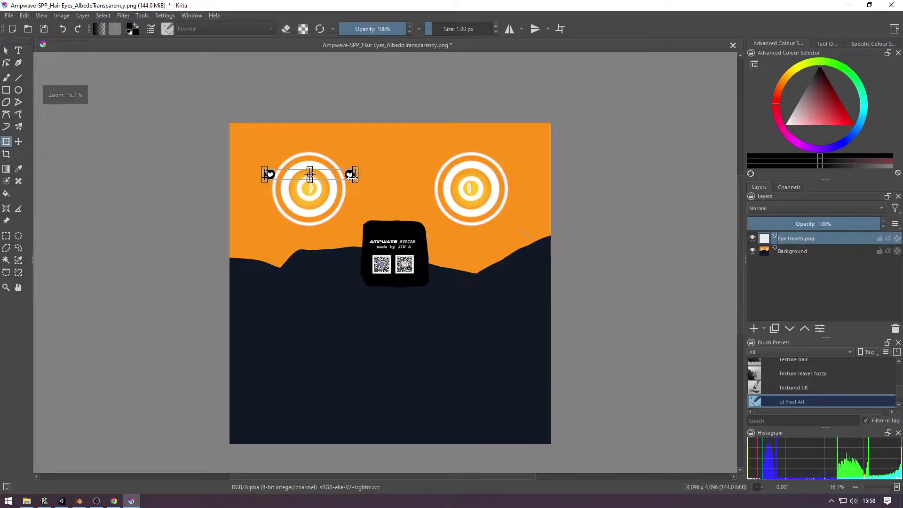
{"action": "scroll", "coordinate": [317, 173], "scroll_direction": "up", "scroll_amount": 1}
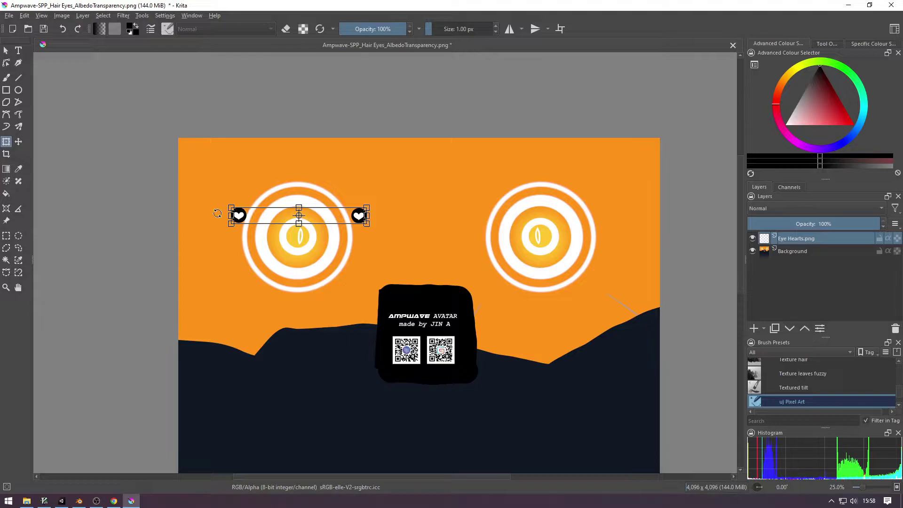
{"action": "left_click_drag", "start_coordinate": [322, 218], "coordinate": [398, 237]}
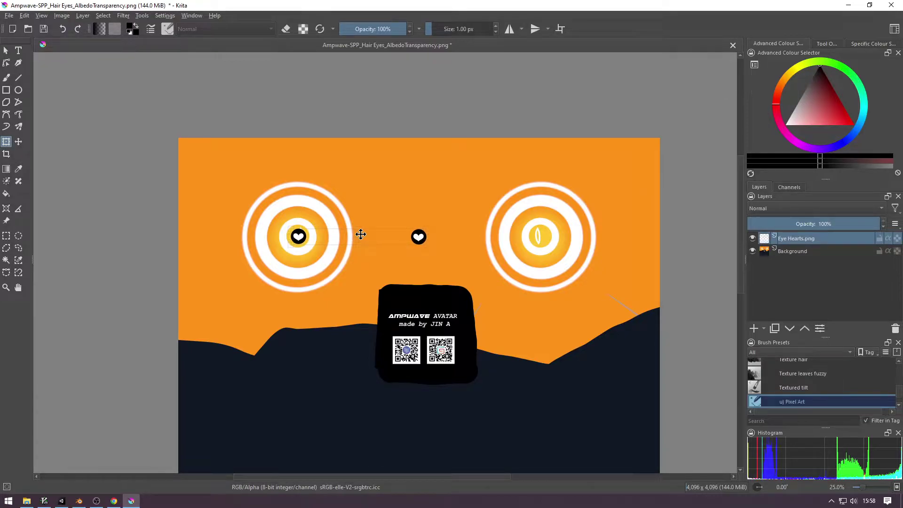
Select the right heart, center it on the right eye's rings, and hide the Background layer.
{"action": "left_click_drag", "start_coordinate": [386, 206], "coordinate": [503, 308]}
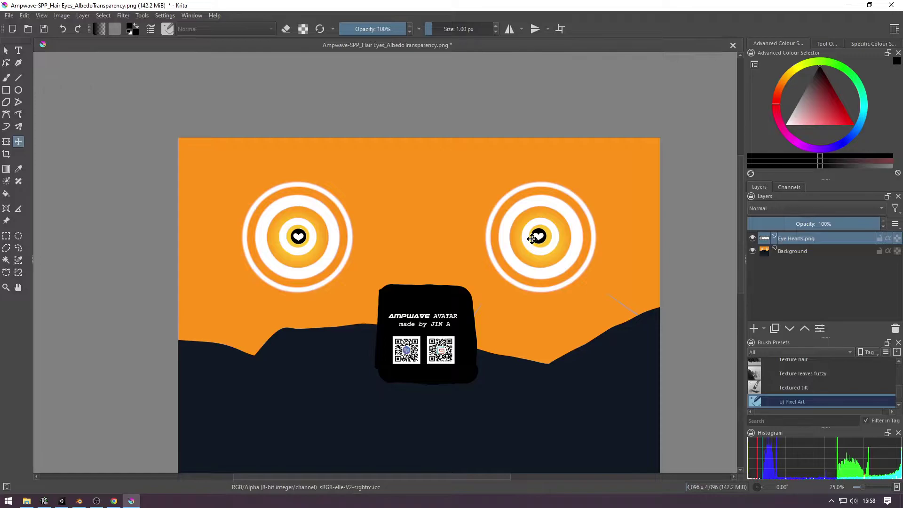
{"action": "scroll", "coordinate": [353, 215], "scroll_direction": "up", "scroll_amount": 1}
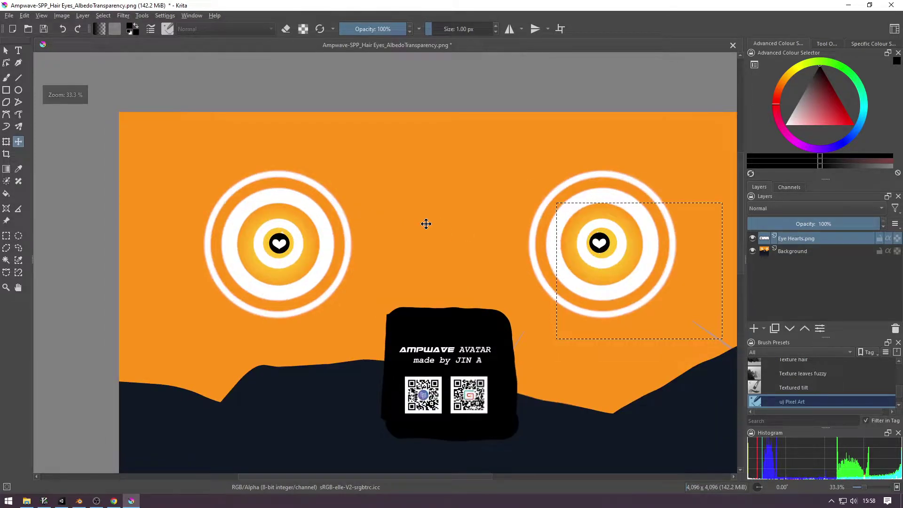
{"action": "middle_click_drag", "start_coordinate": [486, 216], "coordinate": [407, 220]}
{"action": "left_click", "coordinate": [752, 252]}
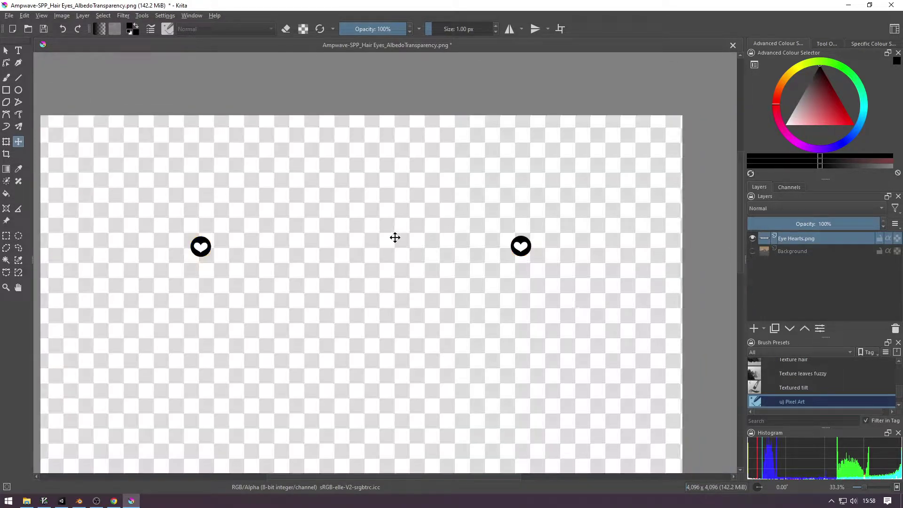
Save the Krita image as "new hearts" in PNG format inside the project's Assets > My Materials folder.
{"action": "left_click", "coordinate": [12, 20]}
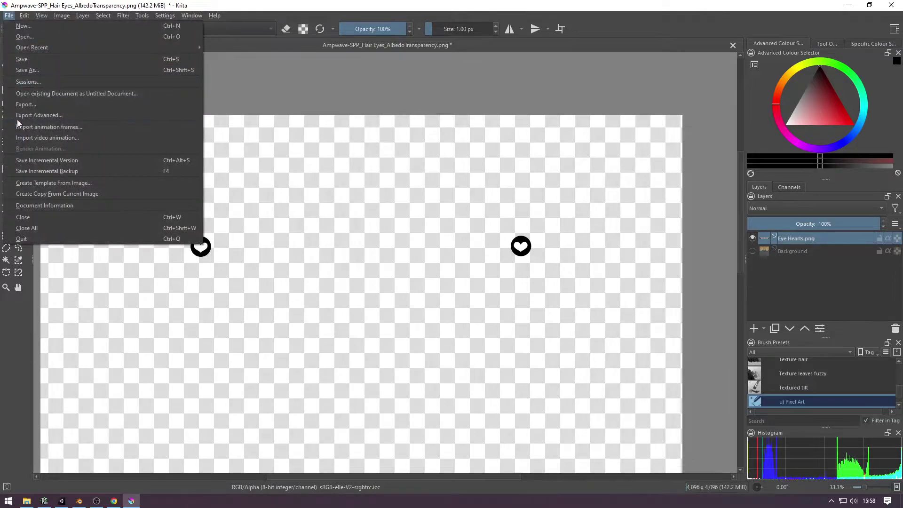
{"action": "left_click", "coordinate": [40, 71]}
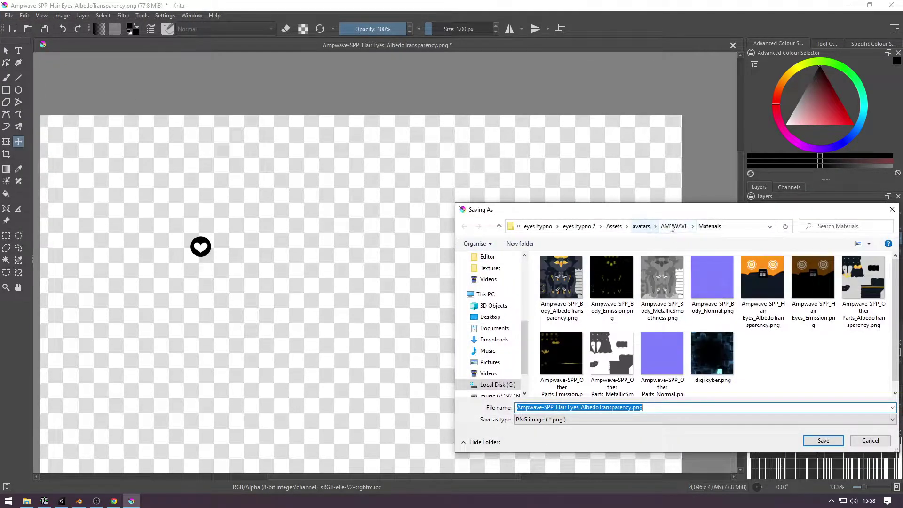
{"action": "left_click", "coordinate": [620, 228]}
{"action": "double_click", "coordinate": [548, 282]}
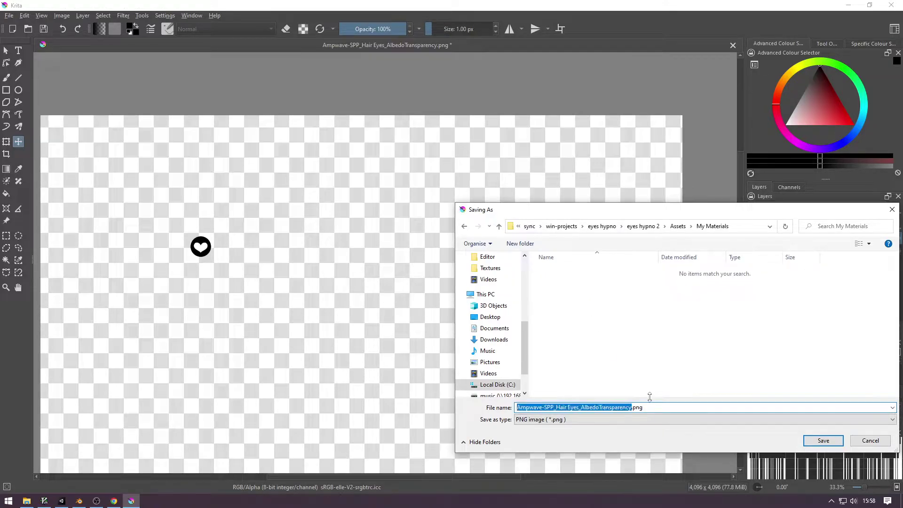
{"action": "type", "text": "s"}
{"action": "key", "text": "Return"}
{"action": "left_click", "coordinate": [617, 407]}
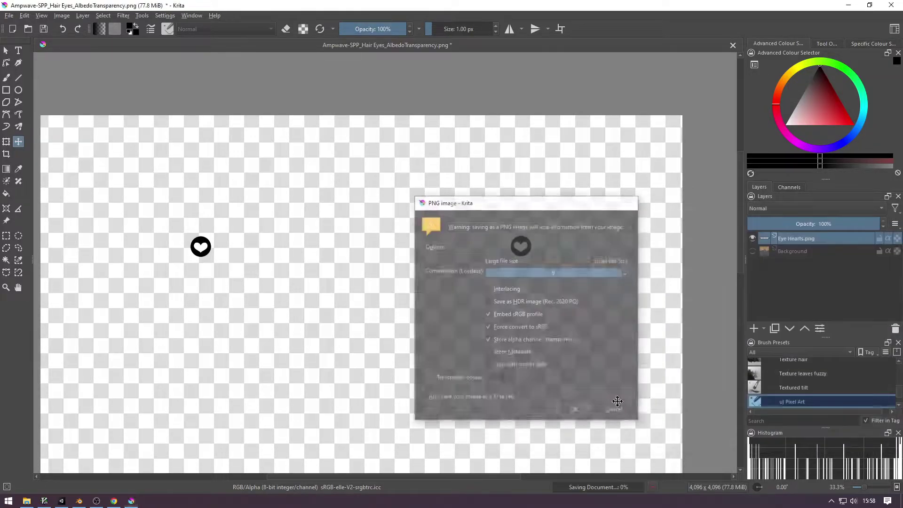
Switch to Unity and enable Alpha Is Transparency in the import settings of the new hearts texture.
{"action": "left_click", "coordinate": [61, 501]}
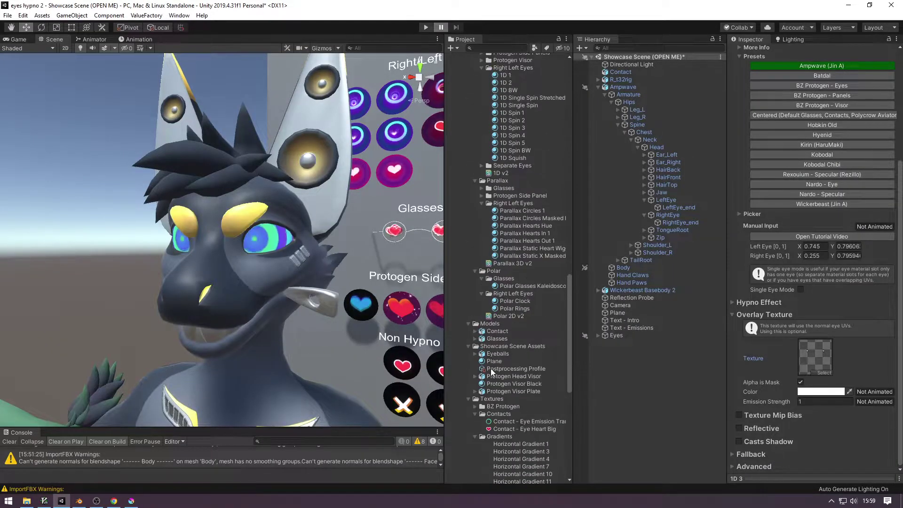
{"action": "scroll", "coordinate": [490, 368], "scroll_direction": "up", "scroll_amount": 10}
{"action": "left_click", "coordinate": [488, 165]}
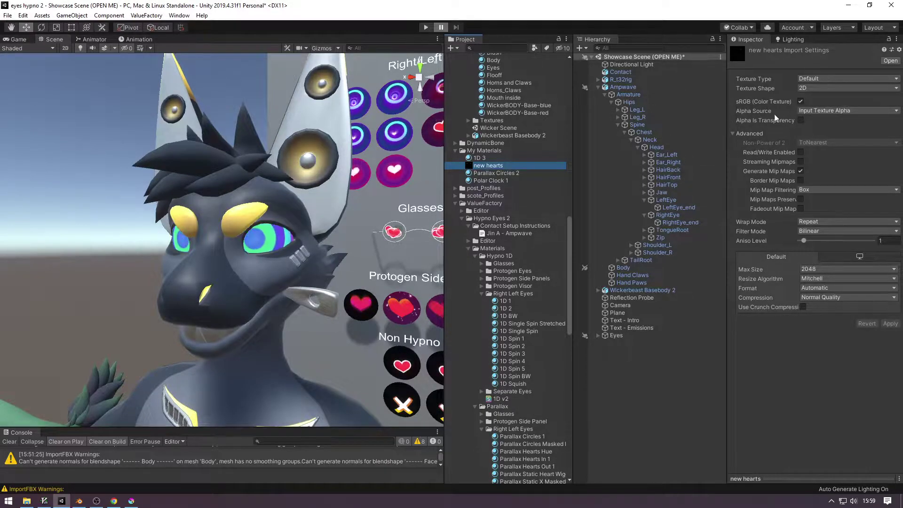
{"action": "left_click", "coordinate": [801, 121]}
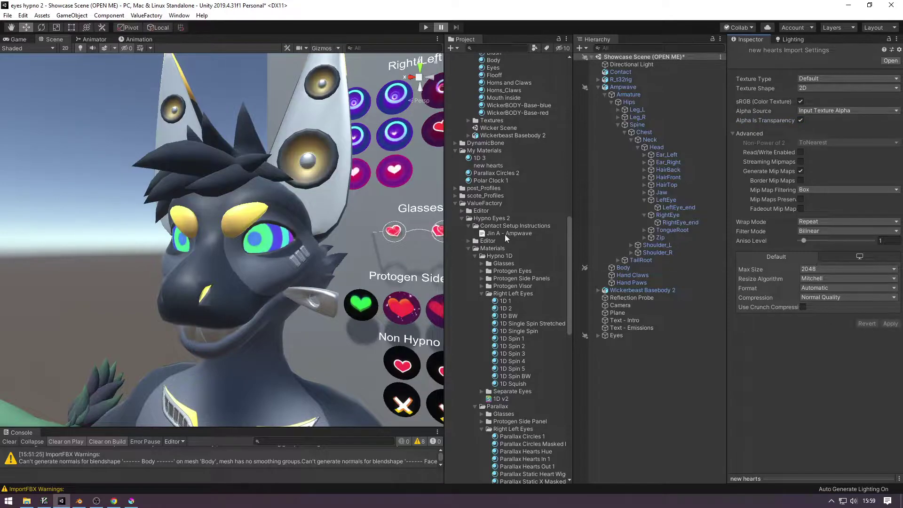
Assign the new hearts texture as the overlay texture of the 1D 3 material and view the avatar's eyes from the front.
{"action": "left_click", "coordinate": [481, 158]}
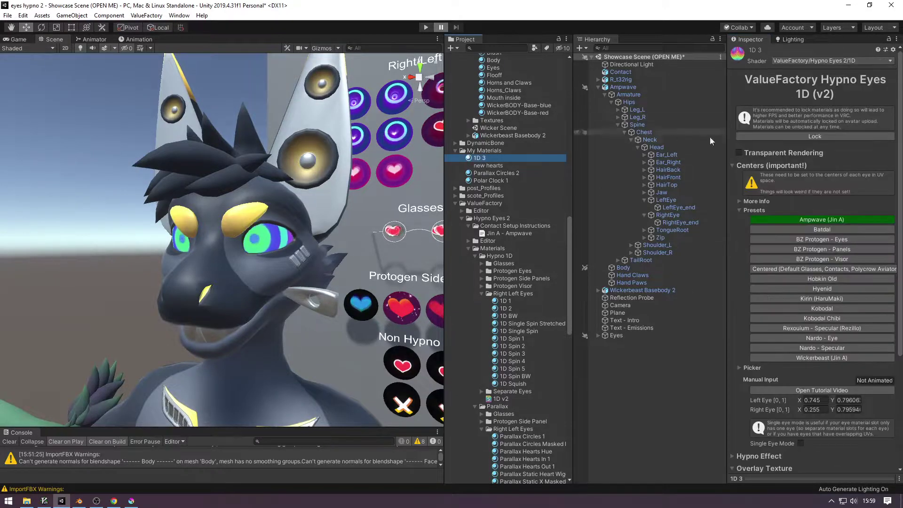
{"action": "scroll", "coordinate": [835, 264], "scroll_direction": "down", "scroll_amount": 5}
{"action": "left_click_drag", "start_coordinate": [487, 166], "coordinate": [815, 357]}
{"action": "key", "text": "a"}
{"action": "right_click_drag", "start_coordinate": [207, 250], "coordinate": [265, 275]}
{"action": "left_click_drag", "start_coordinate": [265, 275], "coordinate": [288, 271], "text": "alt"}
{"action": "scroll", "coordinate": [188, 275], "scroll_direction": "down", "scroll_amount": 5}
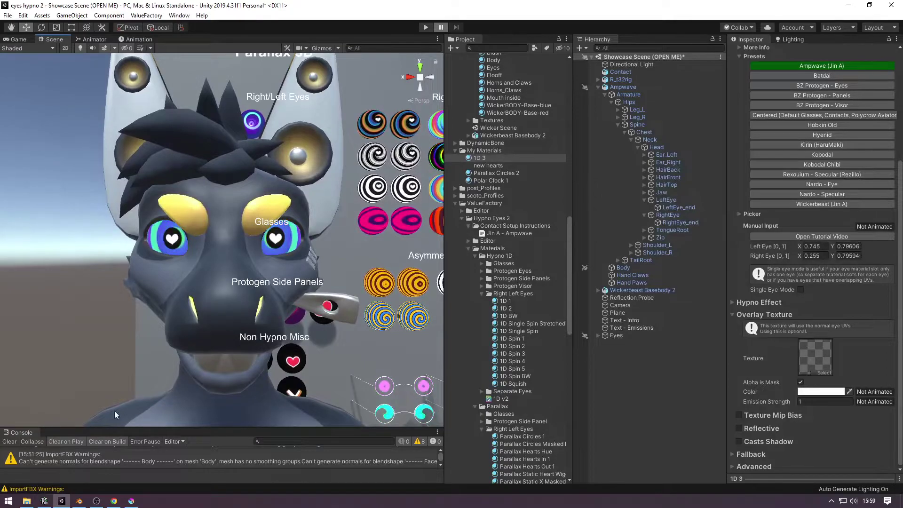
Switch to Krita, shift the left and right hearts slightly toward each other, and save the new hearts image.
{"action": "left_click", "coordinate": [131, 501]}
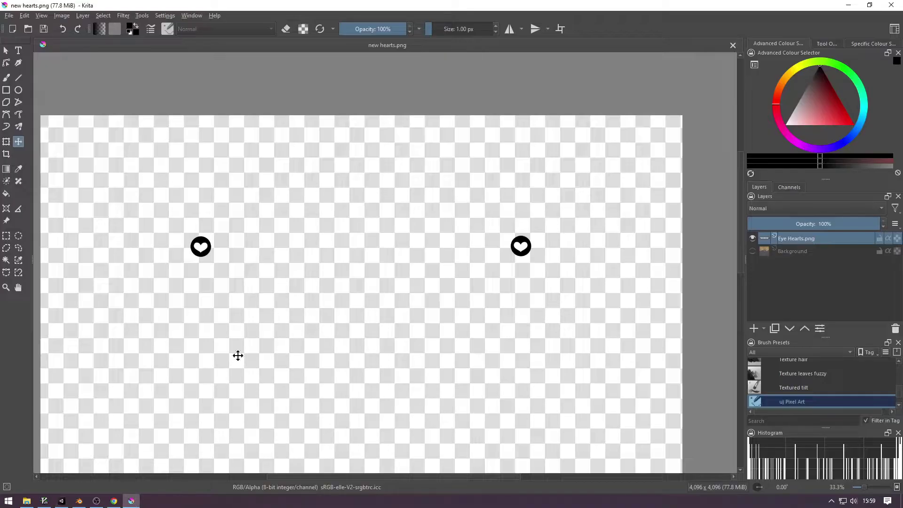
{"action": "left_click_drag", "start_coordinate": [174, 220], "coordinate": [230, 281]}
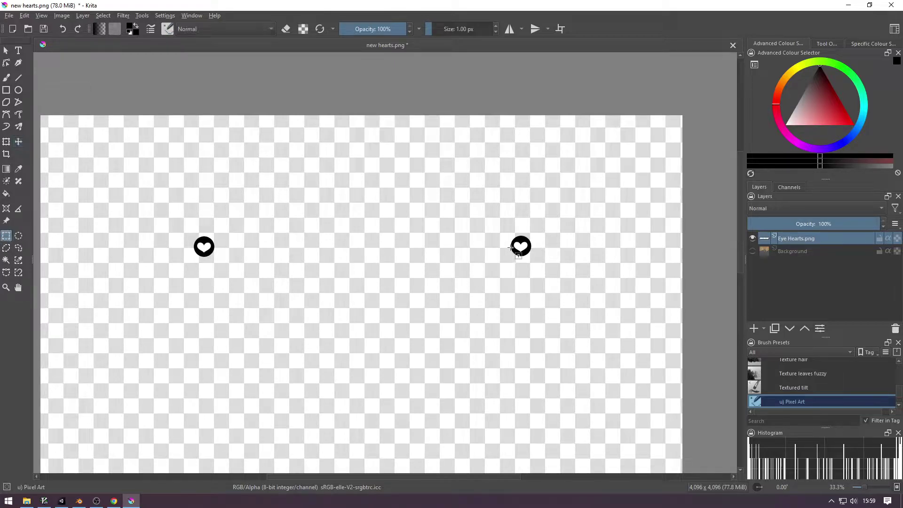
{"action": "left_click_drag", "start_coordinate": [499, 220], "coordinate": [549, 266]}
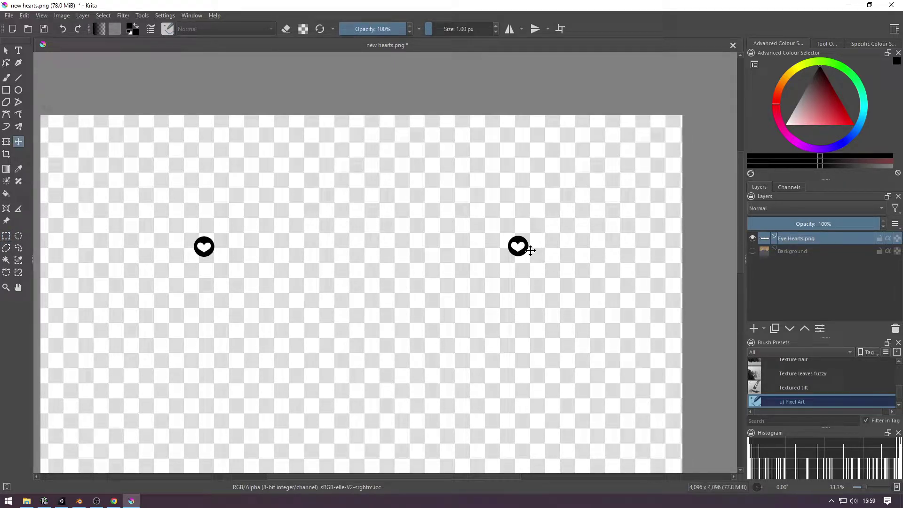
{"action": "key", "text": "ctrl+s"}
{"action": "key", "text": "Return"}
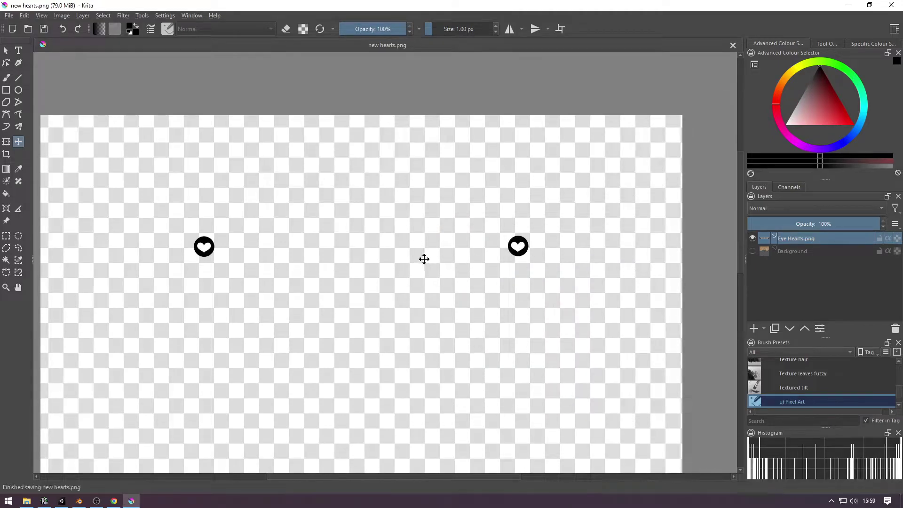
Return to Unity and examine how the repositioned hearts sit on the avatar's eyes.
{"action": "key", "text": "alt+Tab"}
{"action": "key", "text": "s"}
{"action": "mouse_move", "coordinate": [276, 281]}
{"action": "right_mouse_down"}
{"action": "mouse_move", "coordinate": [357, 277]}
{"action": "mouse_move", "coordinate": [264, 278]}
{"action": "right_mouse_up"}
{"action": "key", "text": "w"}
{"action": "key", "text": "a"}
{"action": "key", "text": "d"}
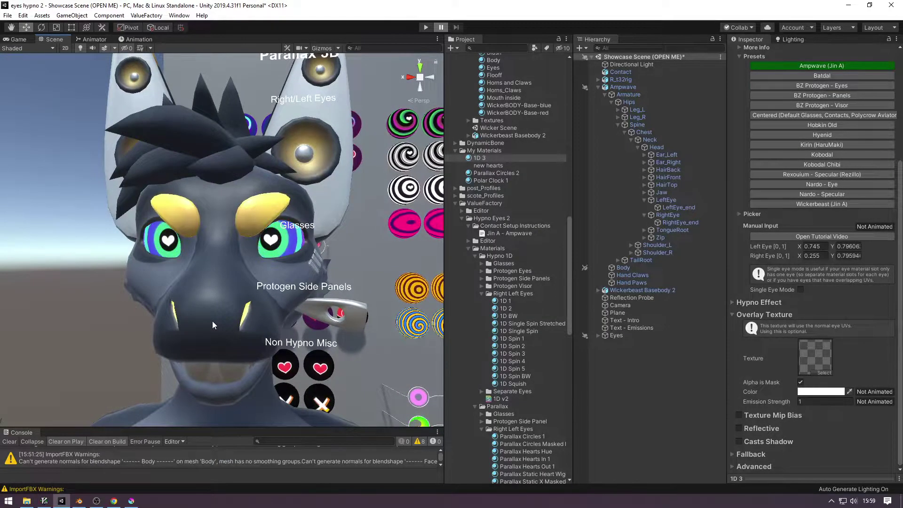
{"action": "scroll", "coordinate": [548, 277], "scroll_direction": "up", "scroll_amount": 10}
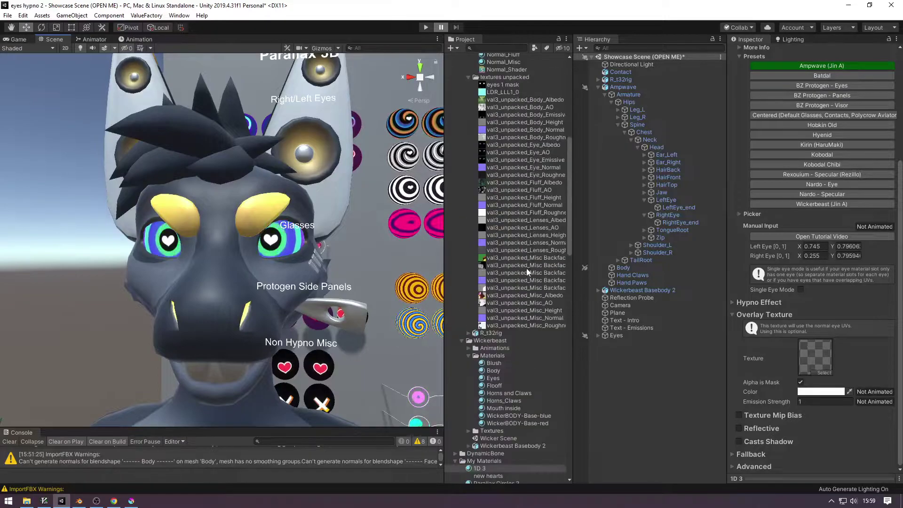
Return to Krita and make the Background layer visible beneath the hearts.
{"action": "key", "text": "alt+Tab"}
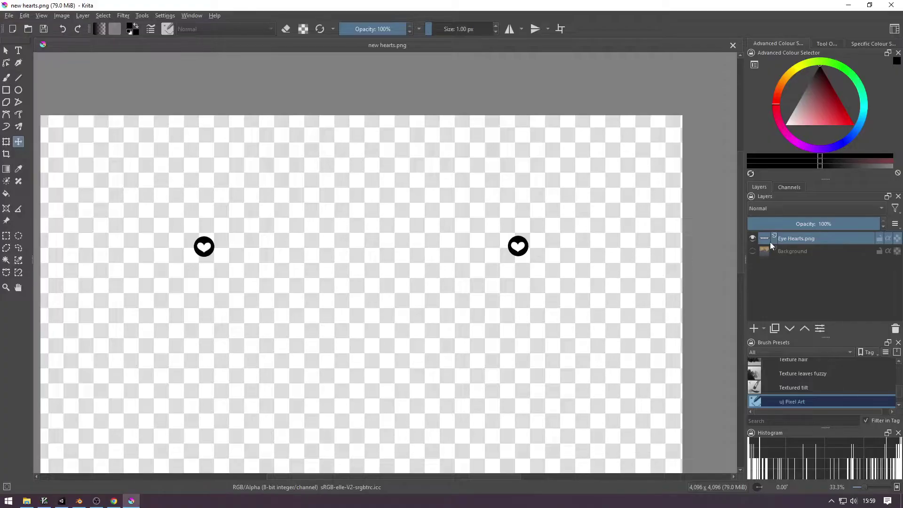
{"action": "left_click", "coordinate": [758, 249]}
{"action": "left_click", "coordinate": [753, 250]}
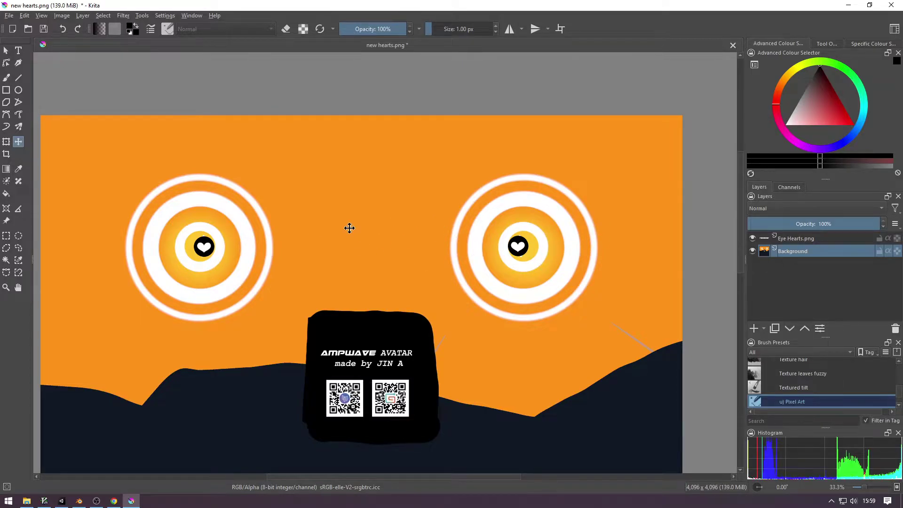
Switch to Blender, view the avatar's face up close, and open the UV Editing workspace.
{"action": "left_click", "coordinate": [79, 501]}
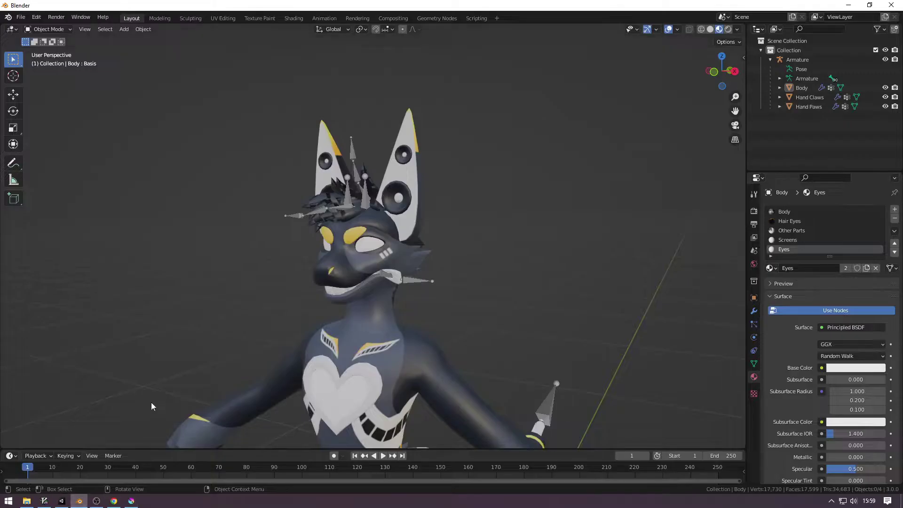
{"action": "middle_click_drag", "start_coordinate": [315, 232], "coordinate": [363, 272]}
{"action": "scroll", "coordinate": [397, 267], "scroll_direction": "up", "scroll_amount": 5}
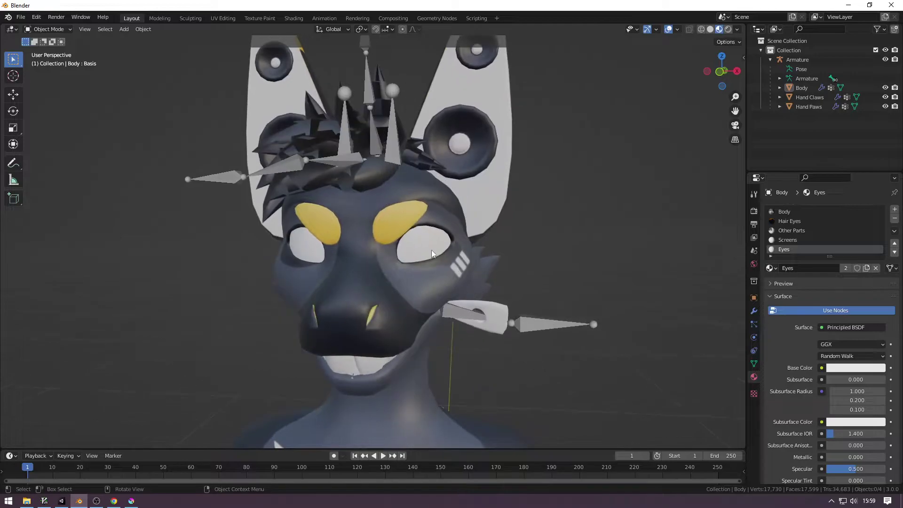
{"action": "middle_click_drag", "start_coordinate": [388, 238], "coordinate": [486, 168]}
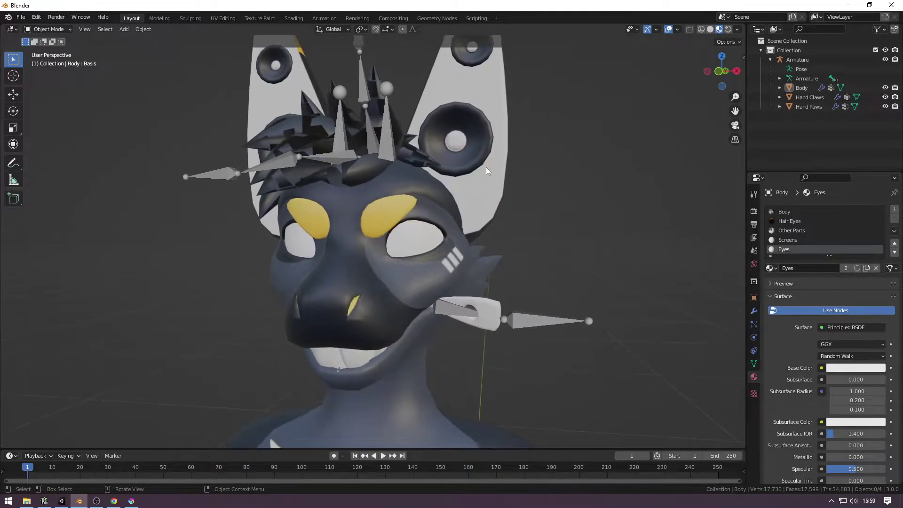
{"action": "left_click", "coordinate": [223, 18]}
Select the linked geometry of both eyes on the body mesh to check their UV islands.
{"action": "scroll", "coordinate": [600, 246], "scroll_direction": "up", "scroll_amount": 6}
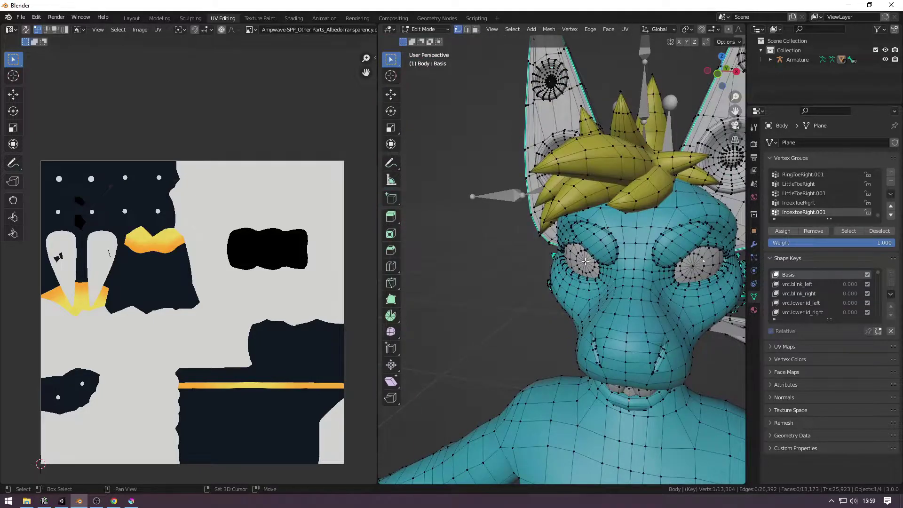
{"action": "key", "text": "l"}
{"action": "key", "text": "l"}
{"action": "scroll", "coordinate": [34, 206], "scroll_direction": "up", "scroll_amount": 1}
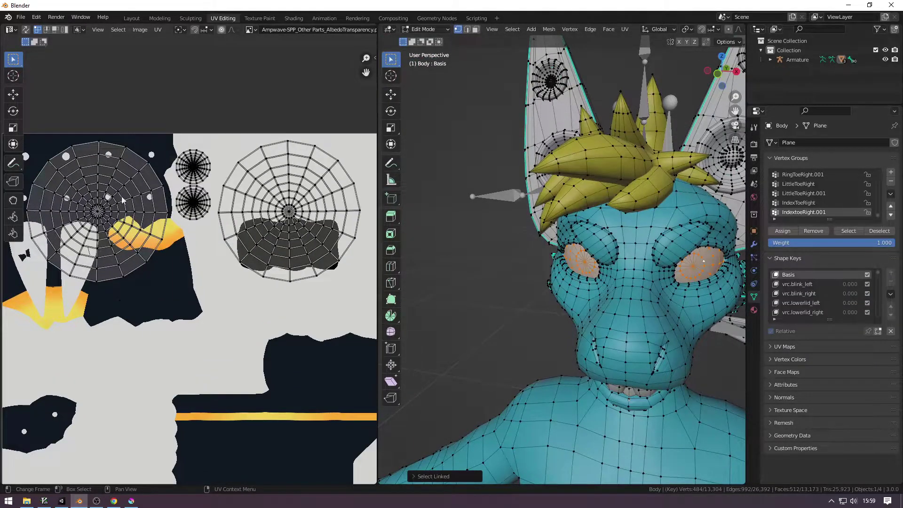
{"action": "middle_click_drag", "start_coordinate": [546, 238], "coordinate": [532, 231]}
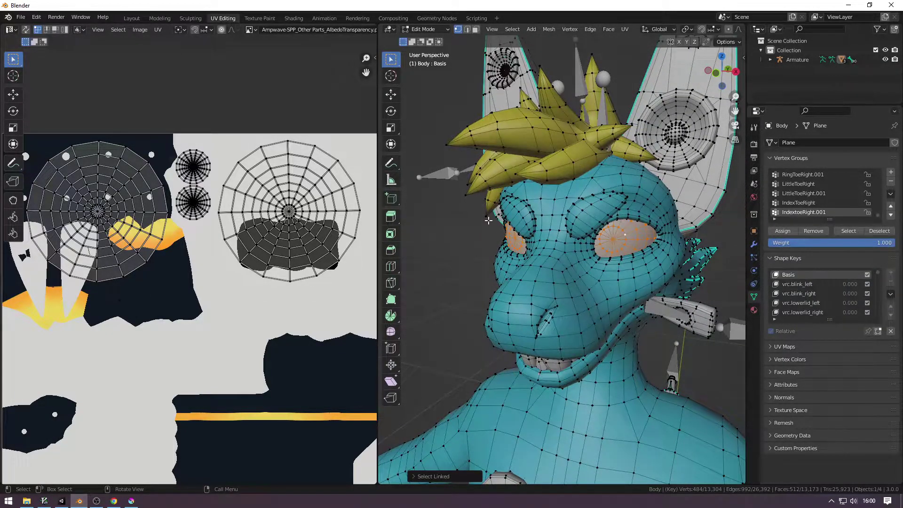
Expand the scene collection and reselect all connected geometry of both eyes to display their UV islands.
{"action": "left_click", "coordinate": [770, 59]}
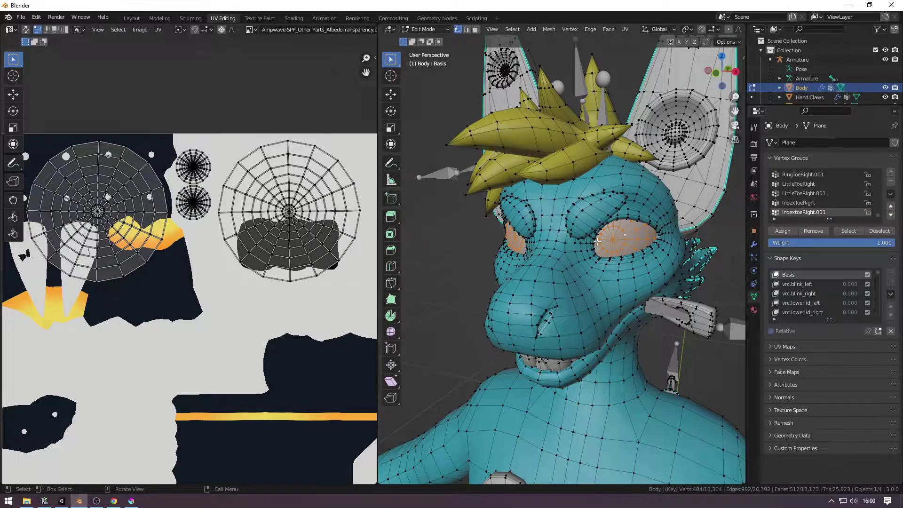
{"action": "middle_click_drag", "start_coordinate": [630, 248], "coordinate": [545, 236]}
{"action": "left_click", "coordinate": [545, 237]}
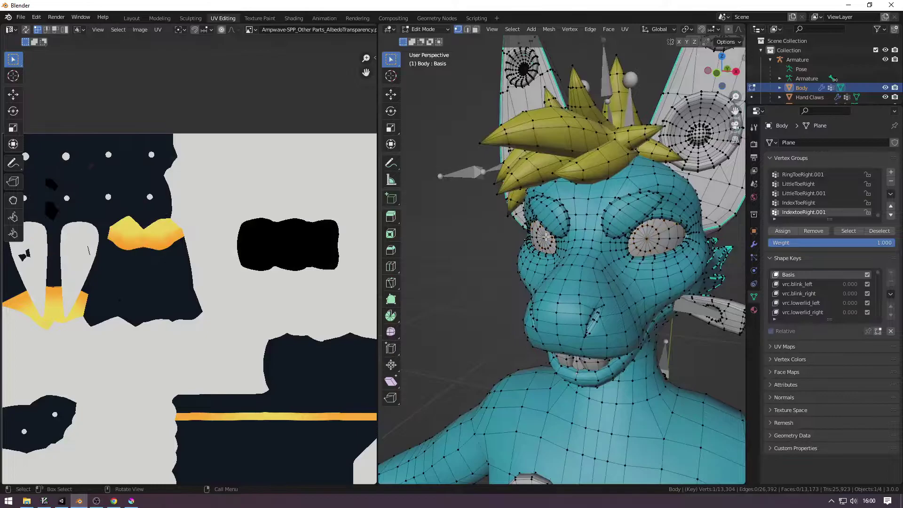
{"action": "key", "text": "ctrl+l"}
{"action": "left_click", "coordinate": [654, 239], "text": "shift"}
{"action": "key", "text": "ctrl+l"}
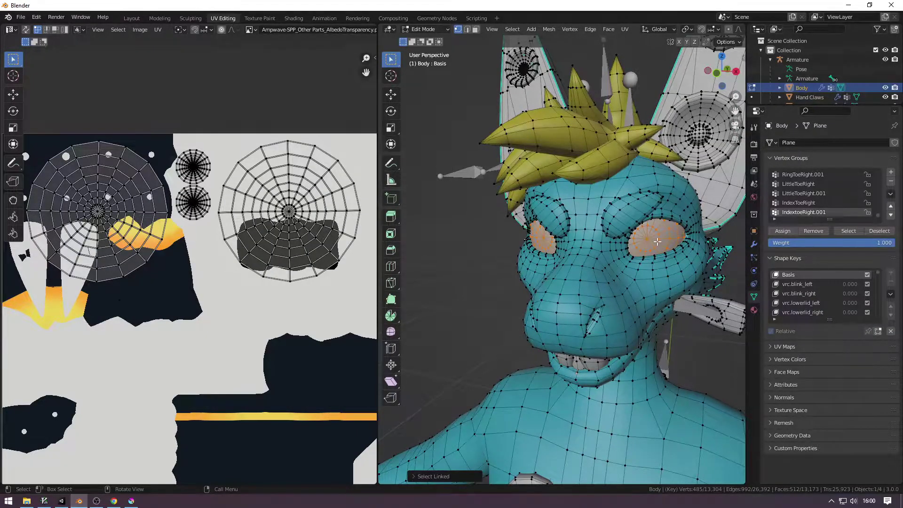
{"action": "scroll", "coordinate": [225, 203], "scroll_direction": "down", "scroll_amount": 1}
{"action": "scroll", "coordinate": [95, 188], "scroll_direction": "up", "scroll_amount": 1}
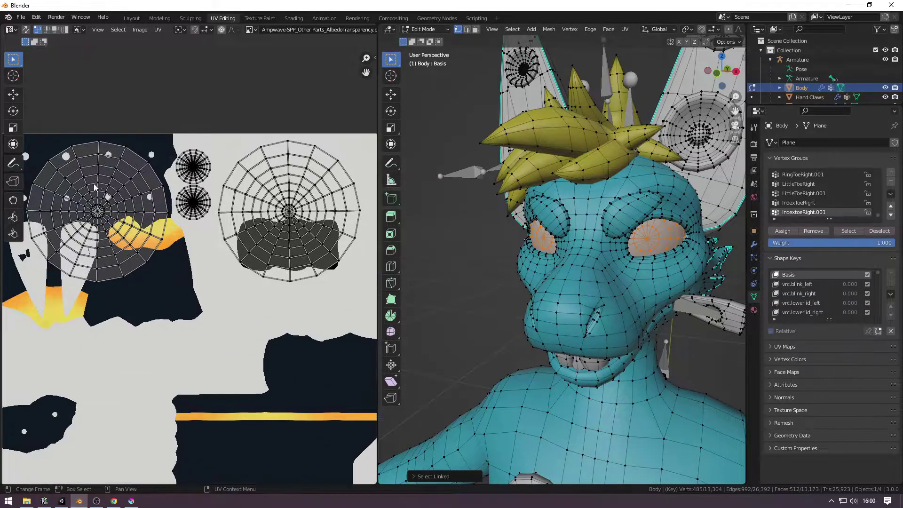
{"action": "middle_click_drag", "start_coordinate": [78, 124], "coordinate": [85, 139]}
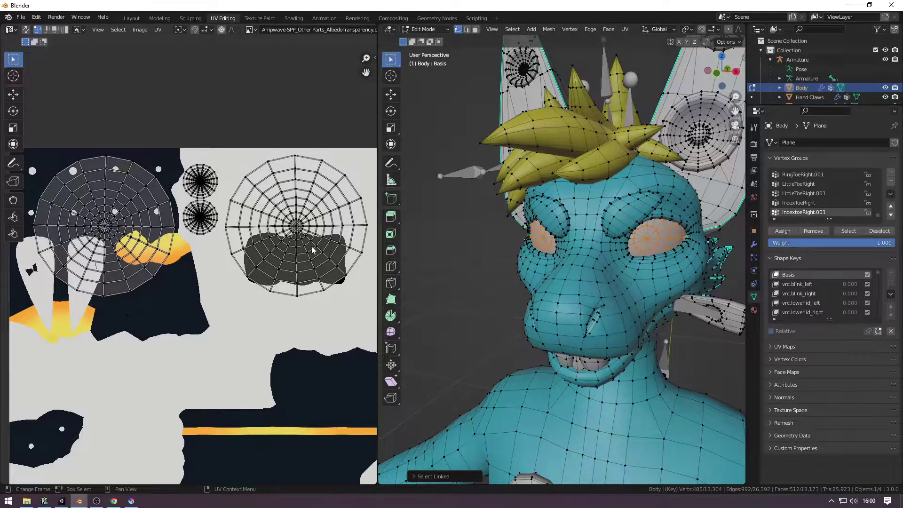
Export the selected eyes' UV layout as the 4096 by 4096 PNG file Body.png in the Documents folder.
{"action": "left_click", "coordinate": [27, 30]}
{"action": "left_click", "coordinate": [26, 29]}
{"action": "left_click", "coordinate": [159, 30]}
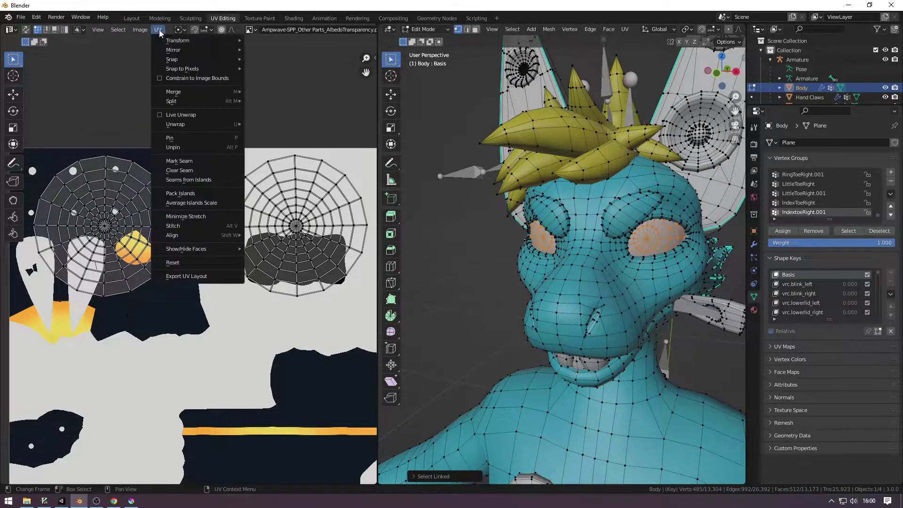
{"action": "left_click", "coordinate": [185, 276]}
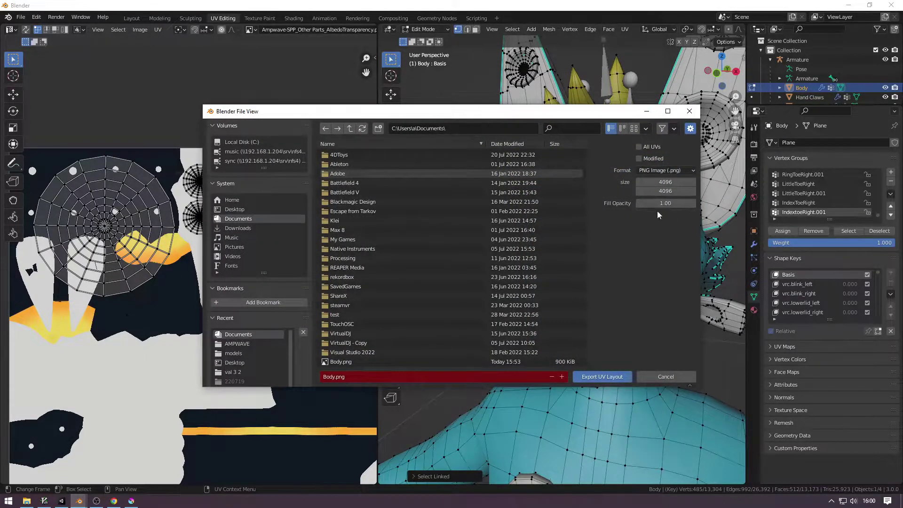
{"action": "left_click", "coordinate": [601, 377]}
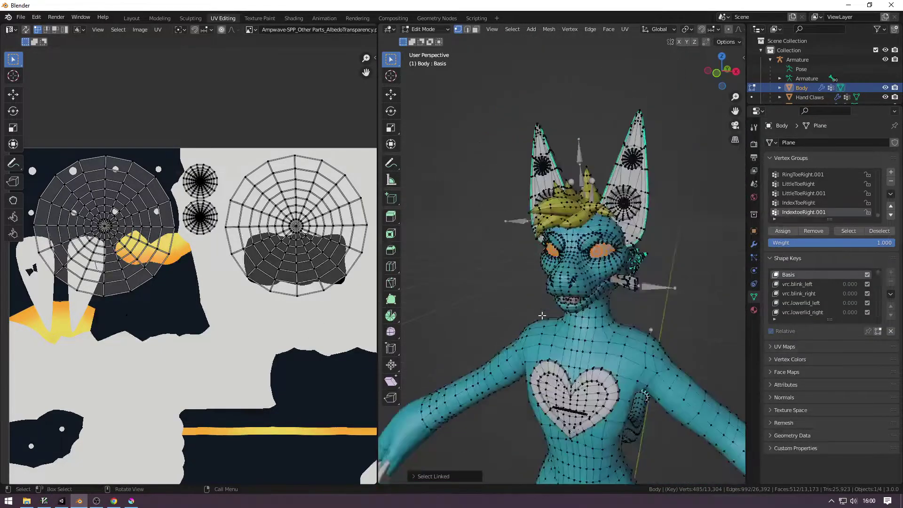
Open the exported Body.png from the Documents folder, check the eye UV layout, and close the viewer.
{"action": "left_click", "coordinate": [26, 501]}
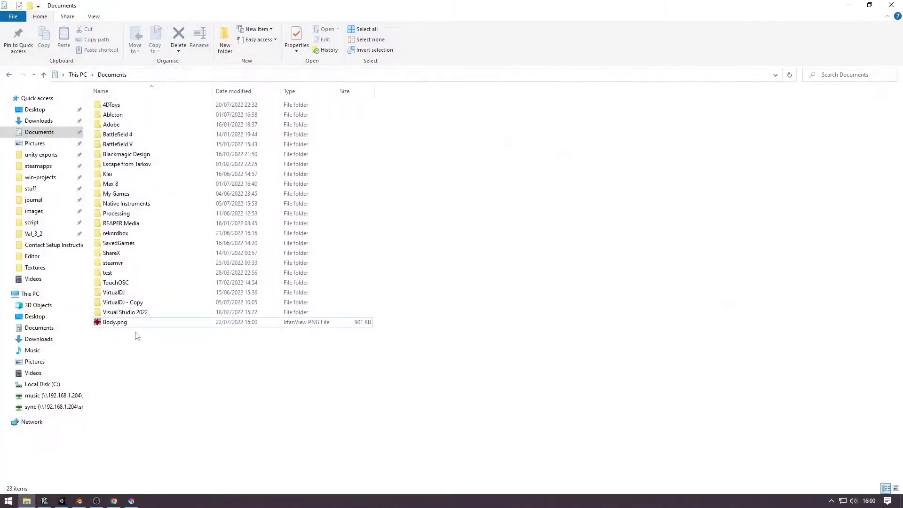
{"action": "double_click", "coordinate": [115, 322]}
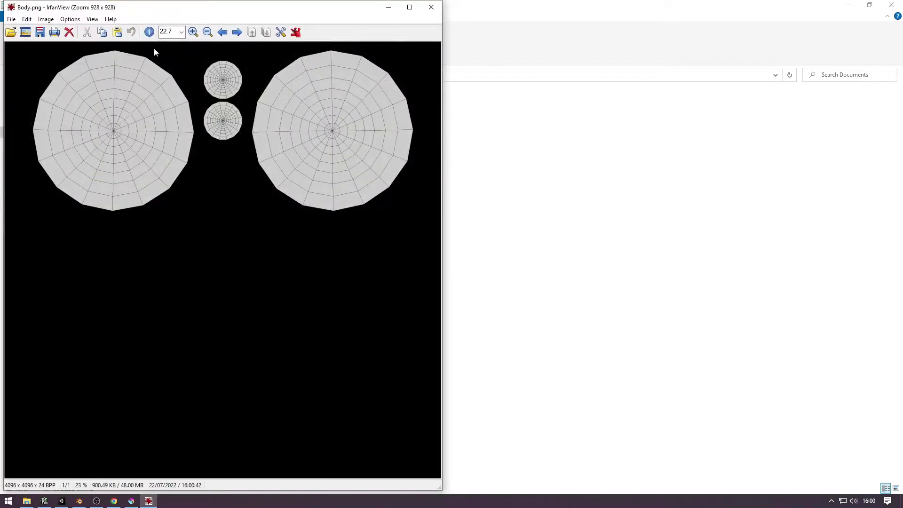
{"action": "left_click", "coordinate": [431, 7]}
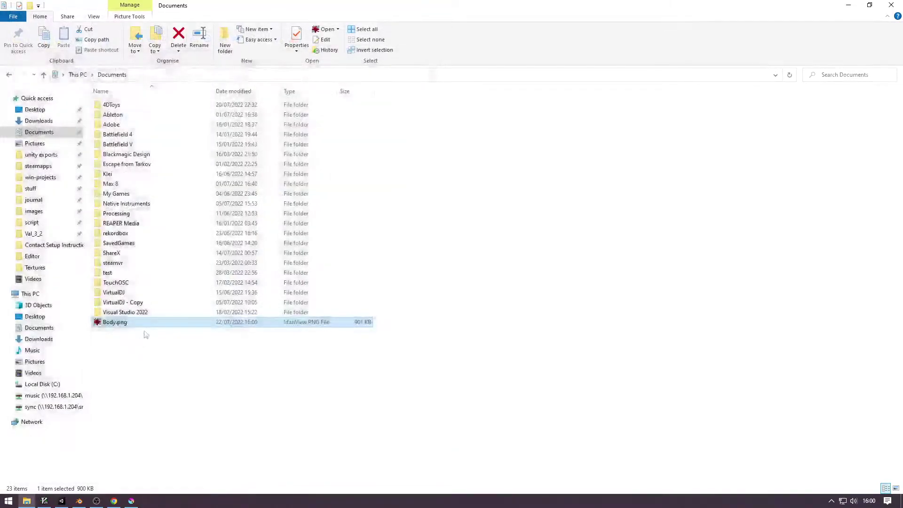
Insert Body.png from the Documents folder into the Krita image as a new layer between Eye Hearts and Background.
{"action": "left_click", "coordinate": [131, 501]}
{"action": "left_click_drag", "start_coordinate": [136, 506], "coordinate": [372, 311]}
{"action": "left_click", "coordinate": [376, 313]}
{"action": "scroll", "coordinate": [377, 312], "scroll_direction": "down", "scroll_amount": 1}
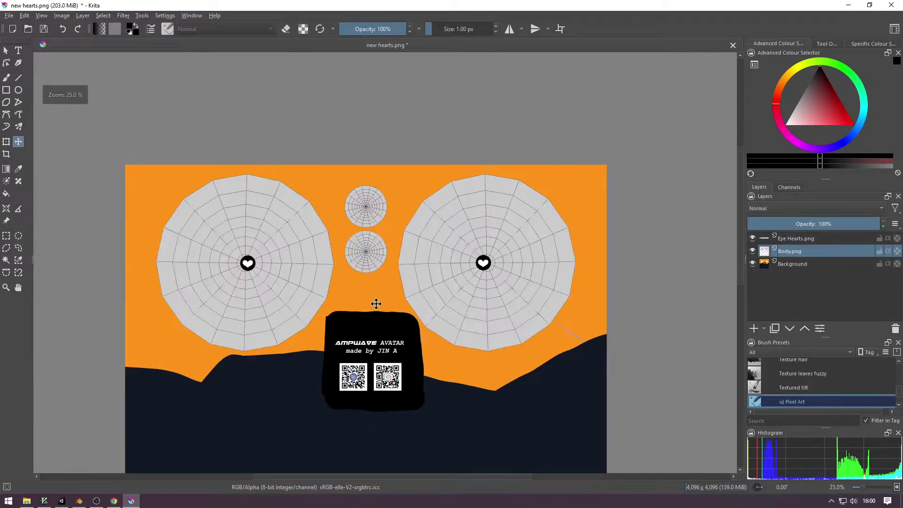
Examine how the two hearts line up with the centres of the large eye UV islands.
{"action": "scroll", "coordinate": [332, 277], "scroll_direction": "up", "scroll_amount": 1}
{"action": "scroll", "coordinate": [430, 268], "scroll_direction": "down", "scroll_amount": 1}
{"action": "scroll", "coordinate": [343, 267], "scroll_direction": "down", "scroll_amount": 1}
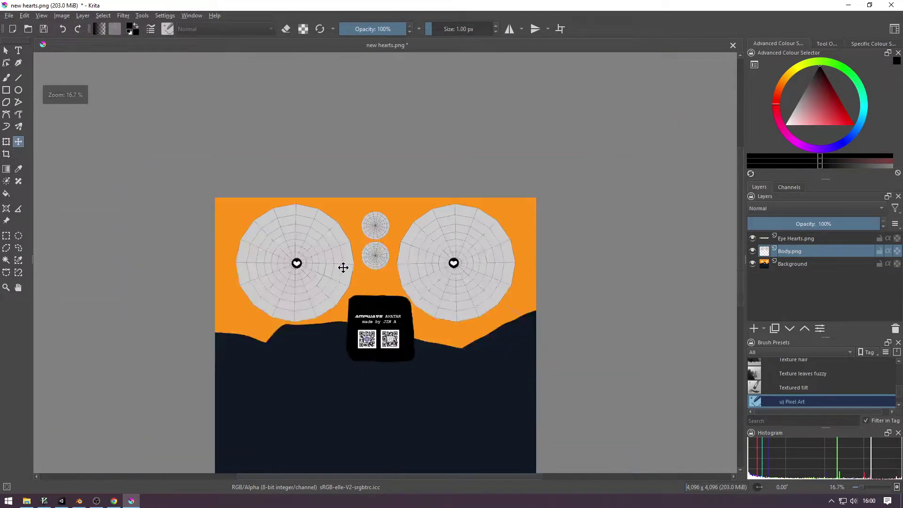
{"action": "scroll", "coordinate": [285, 242], "scroll_direction": "up", "scroll_amount": 2}
{"action": "scroll", "coordinate": [329, 249], "scroll_direction": "up", "scroll_amount": 1}
{"action": "scroll", "coordinate": [527, 264], "scroll_direction": "down", "scroll_amount": 1}
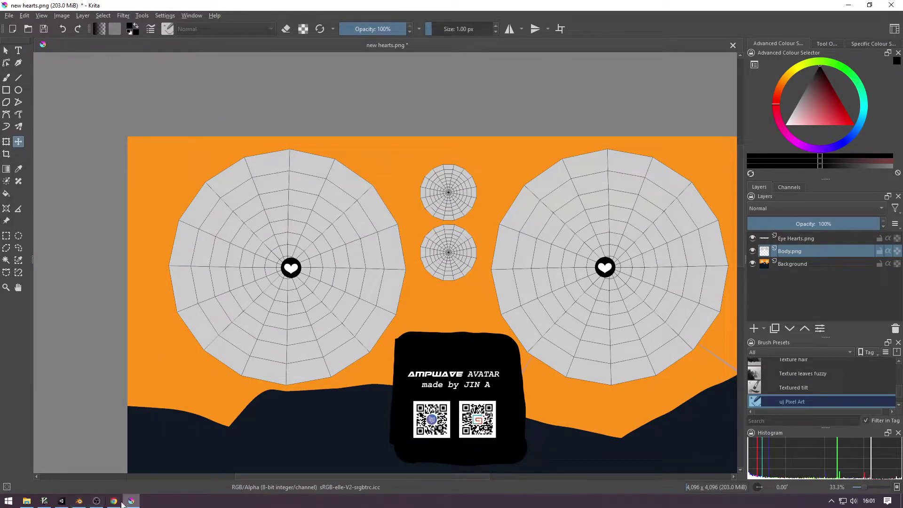
Switch to Unity and examine the heart overlay on both of the avatar's eyes from several angles.
{"action": "left_click", "coordinate": [63, 502]}
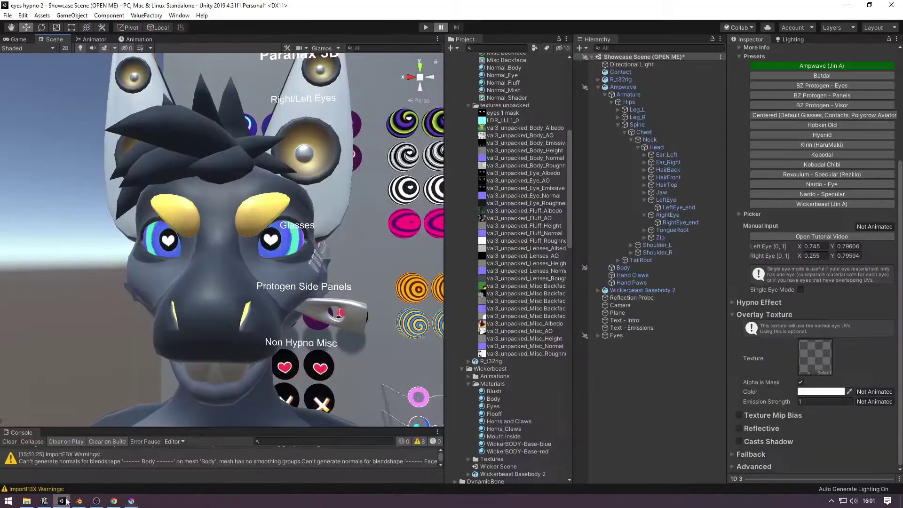
{"action": "key", "text": "d"}
{"action": "right_click_drag", "start_coordinate": [282, 287], "coordinate": [237, 308]}
{"action": "left_click_drag", "start_coordinate": [237, 308], "coordinate": [220, 312], "text": "alt"}
{"action": "right_click_drag", "start_coordinate": [220, 312], "coordinate": [226, 308]}
{"action": "right_click_drag", "start_coordinate": [310, 278], "coordinate": [268, 283]}
{"action": "key", "text": "d"}
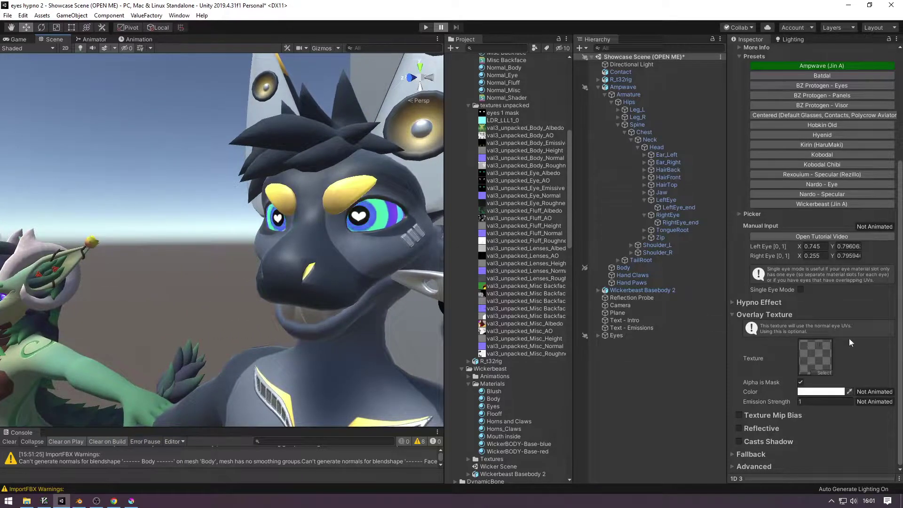
{"action": "left_click_drag", "start_coordinate": [269, 283], "coordinate": [297, 285], "text": "alt"}
Assign the Parallax Circles 2 material from My Materials to Element 4 of the avatar's Body mesh.
{"action": "scroll", "coordinate": [504, 302], "scroll_direction": "up", "scroll_amount": 10}
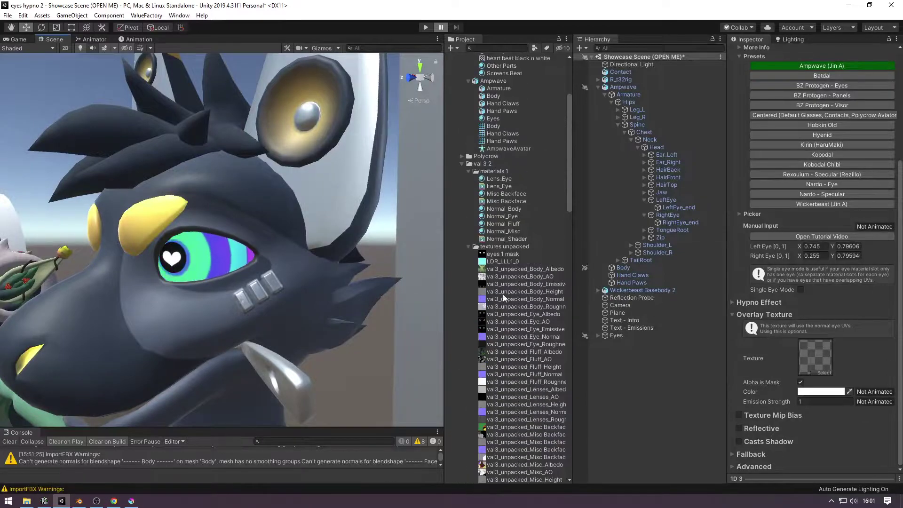
{"action": "scroll", "coordinate": [494, 268], "scroll_direction": "down", "scroll_amount": 20}
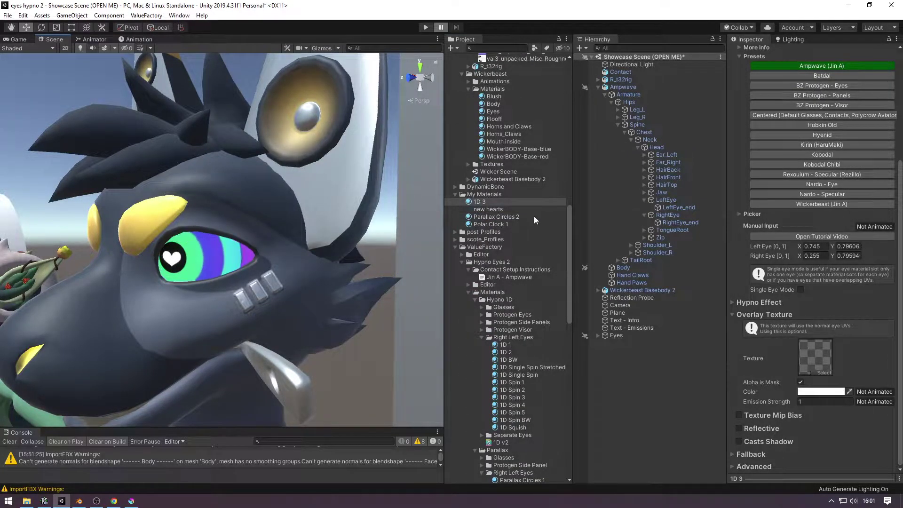
{"action": "left_click", "coordinate": [655, 267]}
{"action": "left_click_drag", "start_coordinate": [478, 216], "coordinate": [823, 232]}
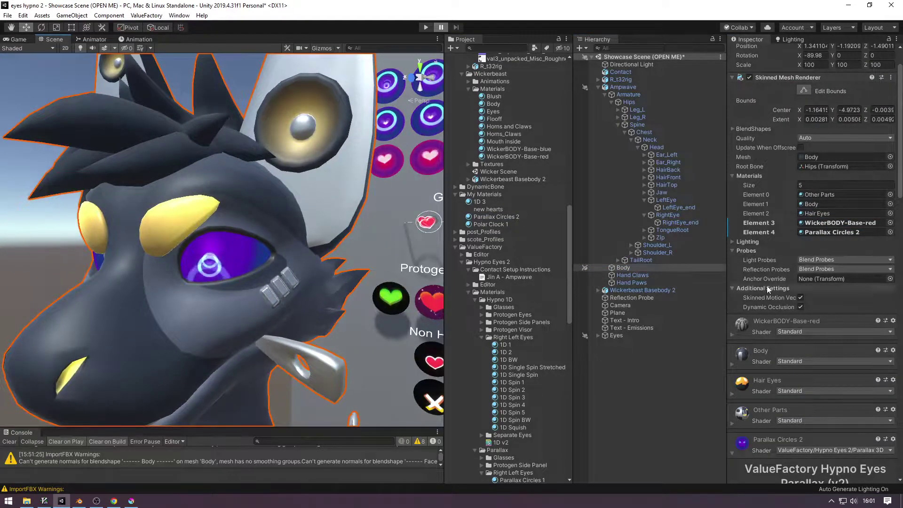
Locate the material's parallax texture and insert Eye Emission.png into the Krita image as a new layer above Body.png.
{"action": "scroll", "coordinate": [768, 289], "scroll_direction": "down", "scroll_amount": 10}
{"action": "left_click", "coordinate": [815, 191]}
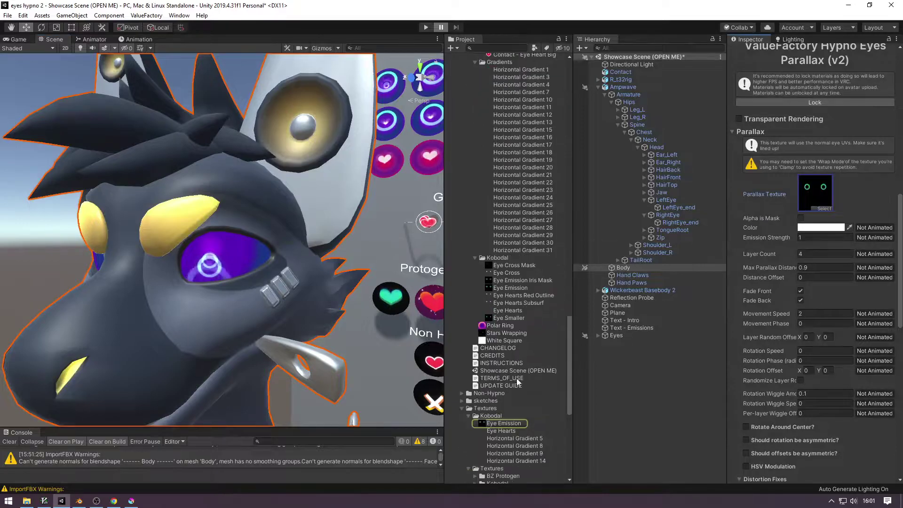
{"action": "left_click", "coordinate": [131, 500]}
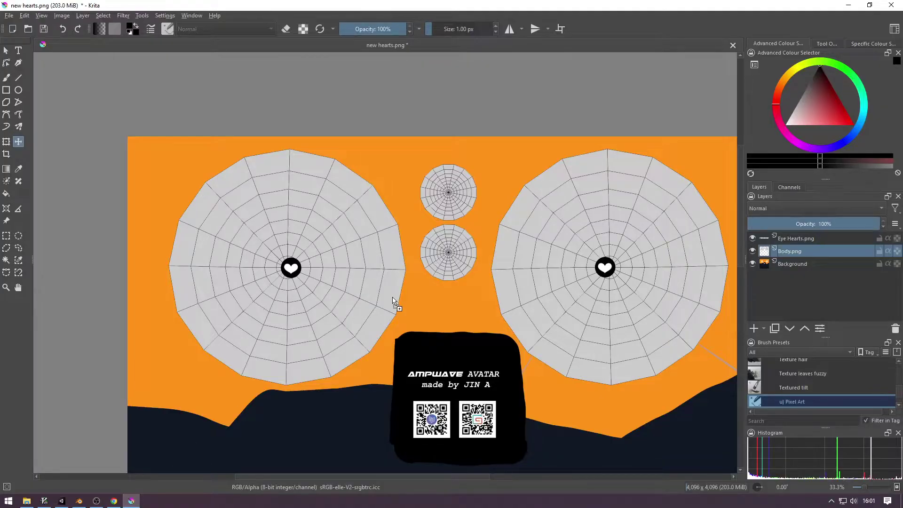
{"action": "left_click_drag", "start_coordinate": [392, 297], "coordinate": [393, 298]}
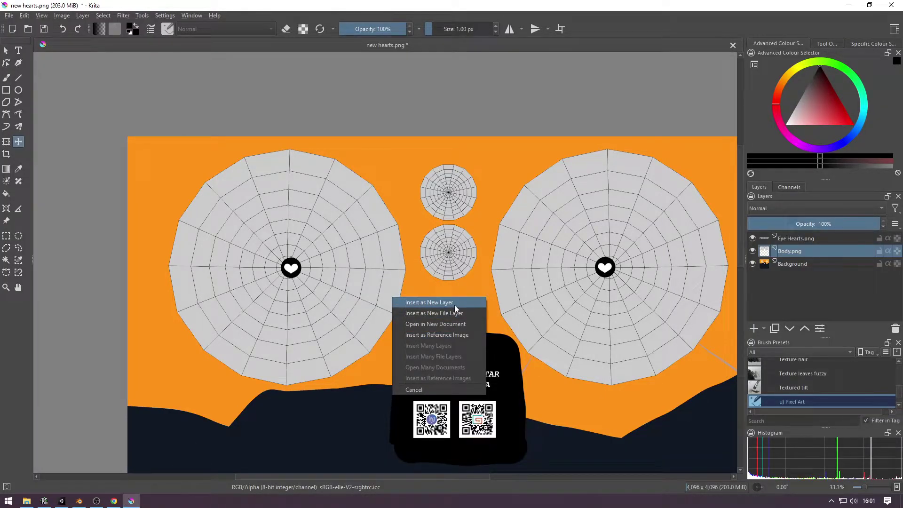
{"action": "left_click", "coordinate": [454, 304]}
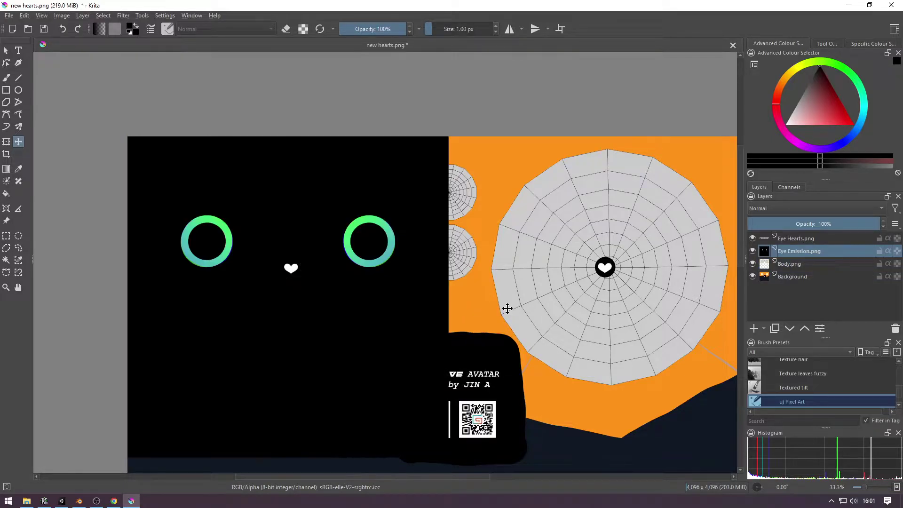
Move the Eye Emission layer down and across so its rings sit below the eye UV islands' centres.
{"action": "scroll", "coordinate": [461, 302], "scroll_direction": "down", "scroll_amount": 5}
{"action": "scroll", "coordinate": [463, 330], "scroll_direction": "up", "scroll_amount": 3}
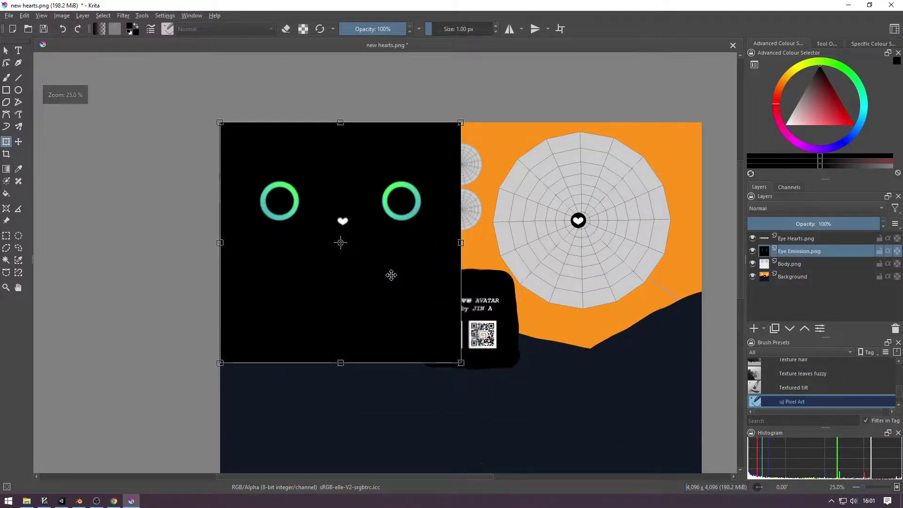
{"action": "left_click_drag", "start_coordinate": [482, 387], "coordinate": [495, 402]}
{"action": "key", "text": "Return"}
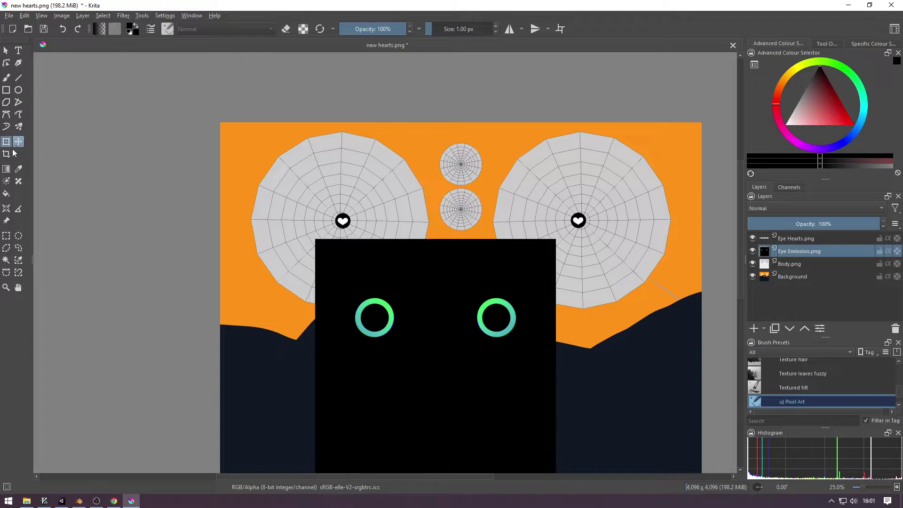
Select the left ring with a rectangular selection and move it onto the left heart.
{"action": "left_click", "coordinate": [6, 236]}
{"action": "left_click_drag", "start_coordinate": [343, 291], "coordinate": [410, 358]}
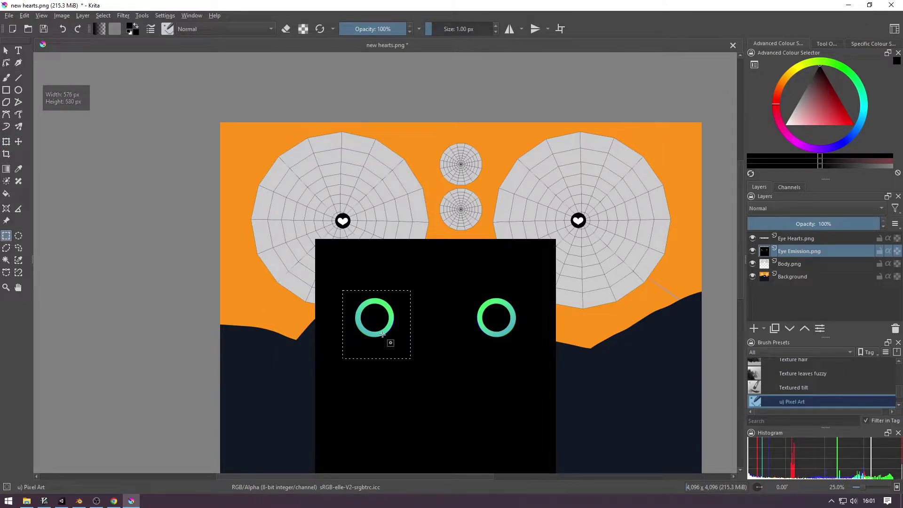
{"action": "key", "text": "t"}
{"action": "left_click_drag", "start_coordinate": [384, 328], "coordinate": [352, 232]}
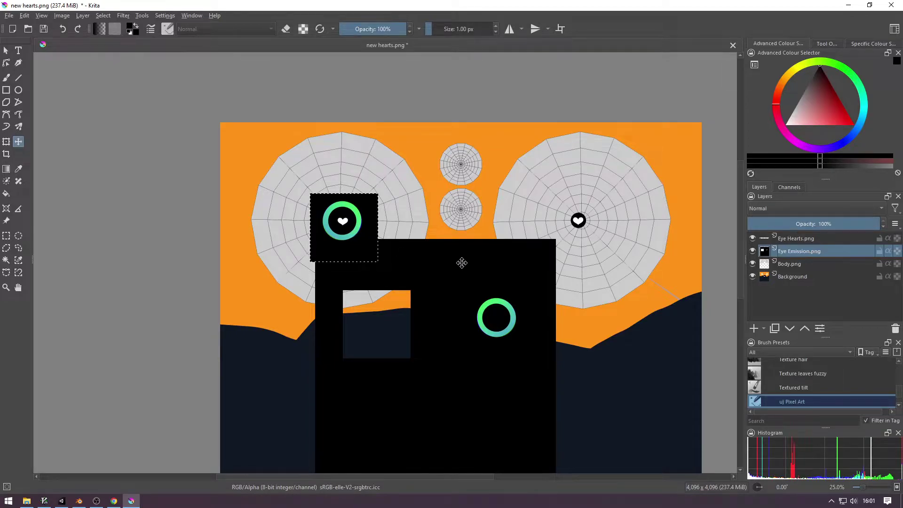
Select the right ring with a freehand selection and move it onto the right heart.
{"action": "key", "text": "l"}
{"action": "key", "text": "ctrl+shift+a"}
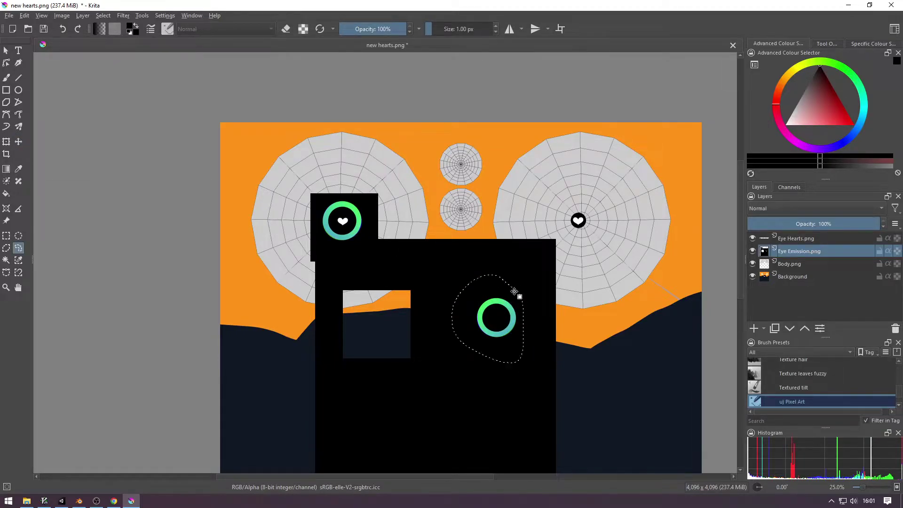
{"action": "key", "text": "t"}
{"action": "mouse_move", "coordinate": [498, 320]}
{"action": "left_mouse_down"}
{"action": "mouse_move", "coordinate": [576, 241]}
{"action": "mouse_move", "coordinate": [581, 224]}
{"action": "left_mouse_up"}
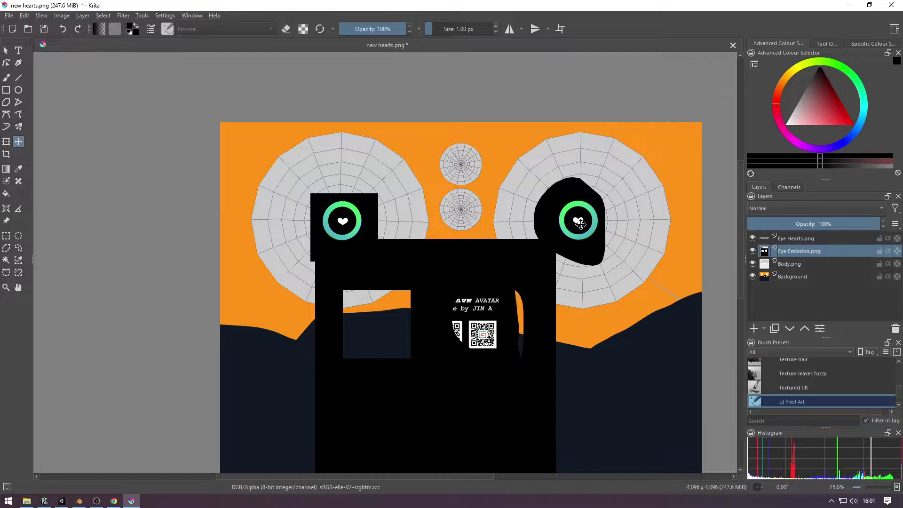
Lasso the leftover black area of the Eye Emission layer below the rings and delete it.
{"action": "key", "text": "l"}
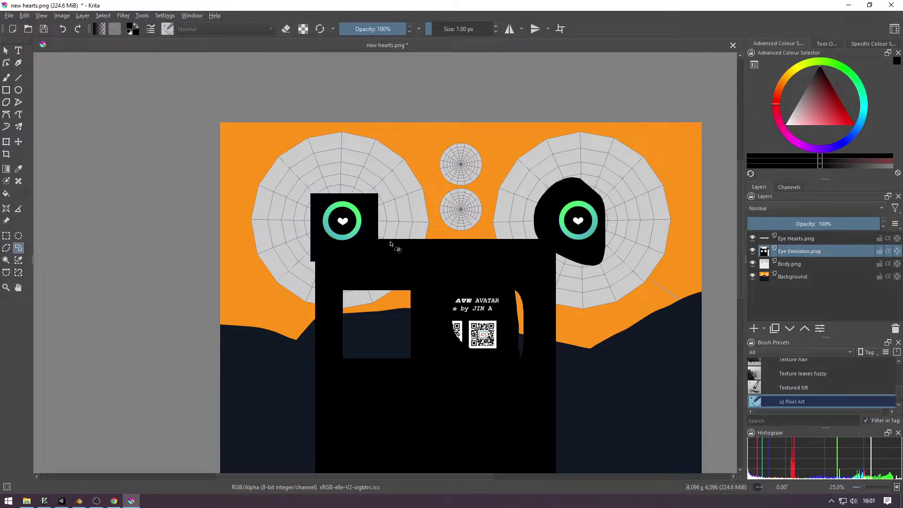
{"action": "mouse_move", "coordinate": [305, 452]}
{"action": "left_mouse_down"}
{"action": "mouse_move", "coordinate": [583, 297]}
{"action": "mouse_move", "coordinate": [456, 249]}
{"action": "left_mouse_up"}
{"action": "scroll", "coordinate": [441, 269], "scroll_direction": "down", "scroll_amount": 2}
{"action": "scroll", "coordinate": [435, 257], "scroll_direction": "up", "scroll_amount": 2}
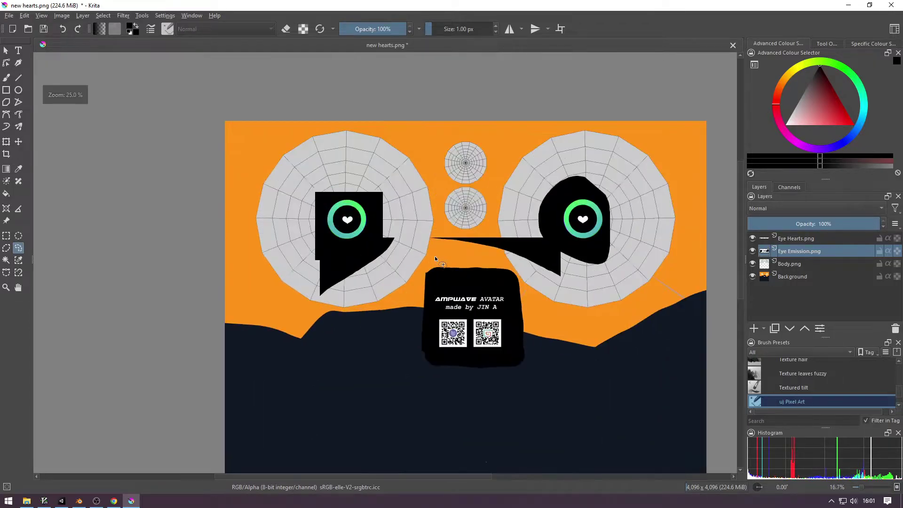
Hide the Background, Body and Eye Hearts layers so only Eye Emission shows.
{"action": "left_click", "coordinate": [752, 276]}
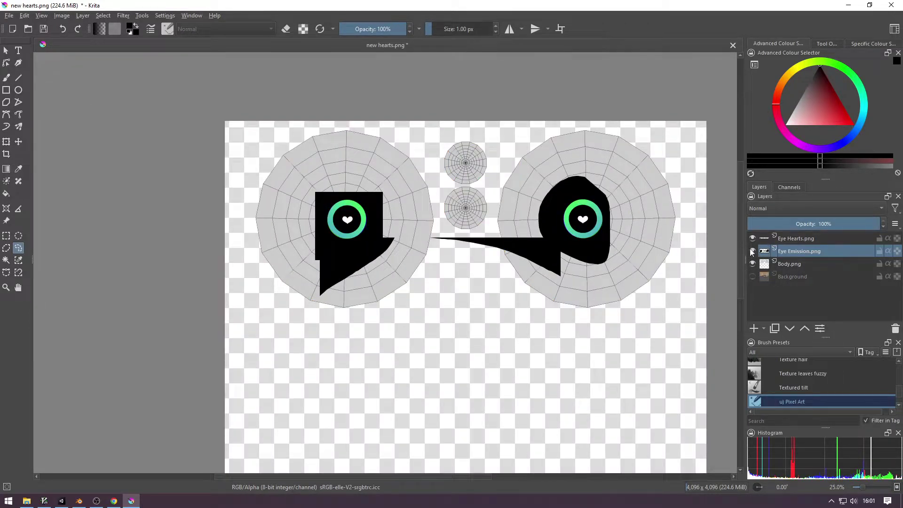
{"action": "left_click", "coordinate": [753, 264]}
{"action": "scroll", "coordinate": [542, 244], "scroll_direction": "down", "scroll_amount": 1}
{"action": "scroll", "coordinate": [559, 241], "scroll_direction": "up", "scroll_amount": 1}
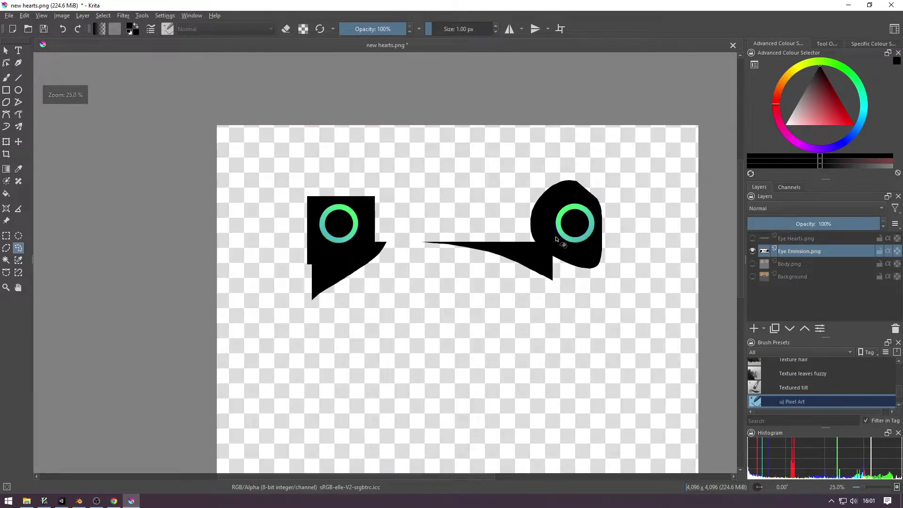
Save the image as the PNG file new eyes.png in the My Materials folder, keeping the default export options.
{"action": "left_click", "coordinate": [9, 16]}
{"action": "left_click", "coordinate": [33, 71]}
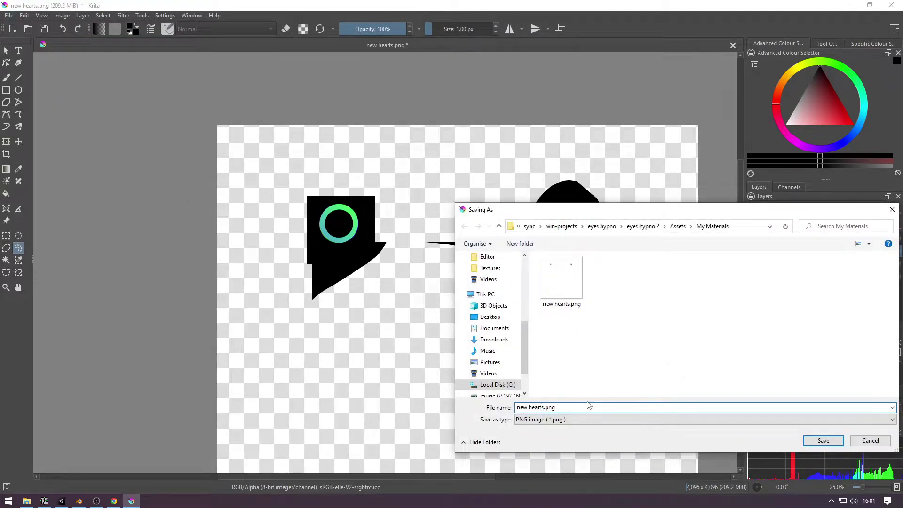
{"action": "key", "text": "Return"}
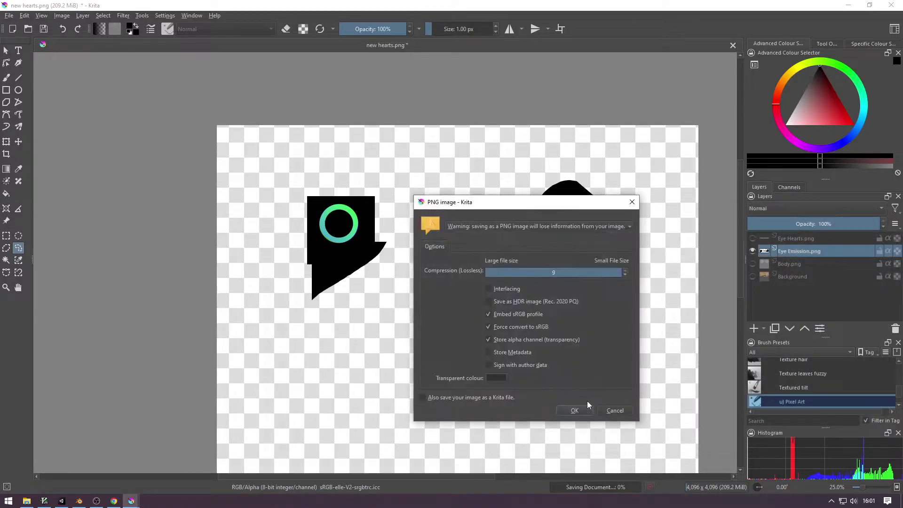
{"action": "key", "text": "Return"}
{"action": "scroll", "coordinate": [606, 255], "scroll_direction": "down", "scroll_amount": 1}
{"action": "scroll", "coordinate": [629, 273], "scroll_direction": "up", "scroll_amount": 1}
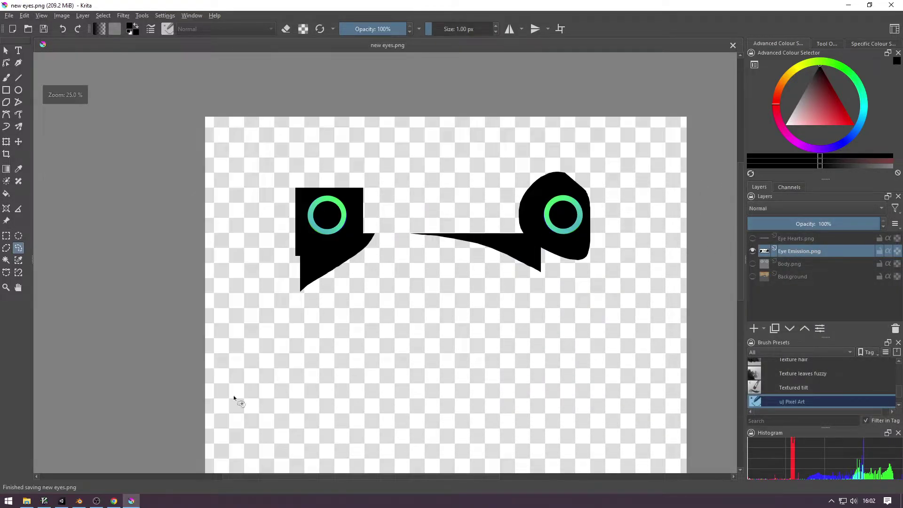
Switch to Unity and assign the new eyes texture from My Materials as the material's Parallax Texture.
{"action": "left_click", "coordinate": [68, 501]}
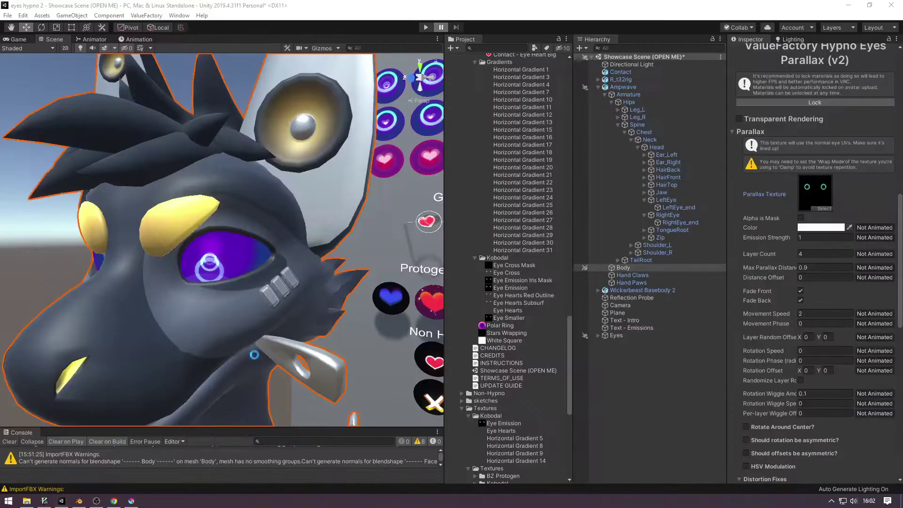
{"action": "scroll", "coordinate": [526, 257], "scroll_direction": "up", "scroll_amount": 8}
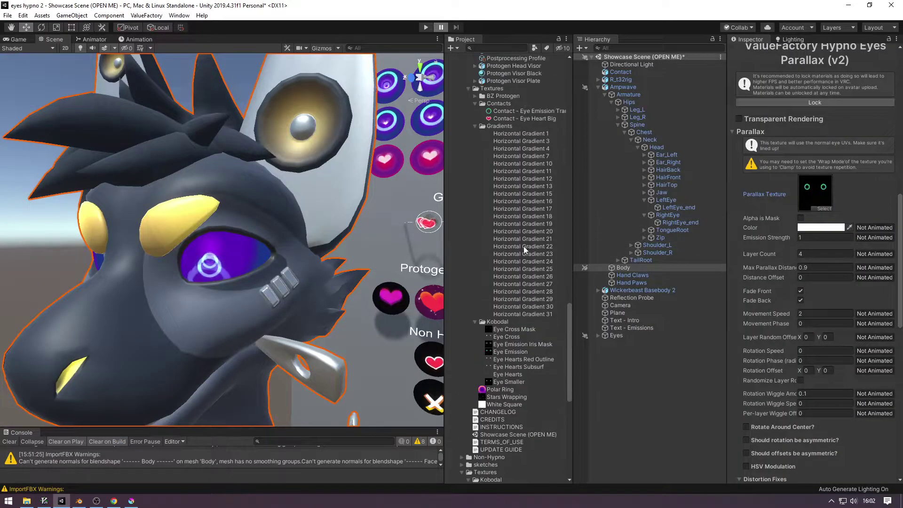
{"action": "scroll", "coordinate": [499, 314], "scroll_direction": "up", "scroll_amount": 6}
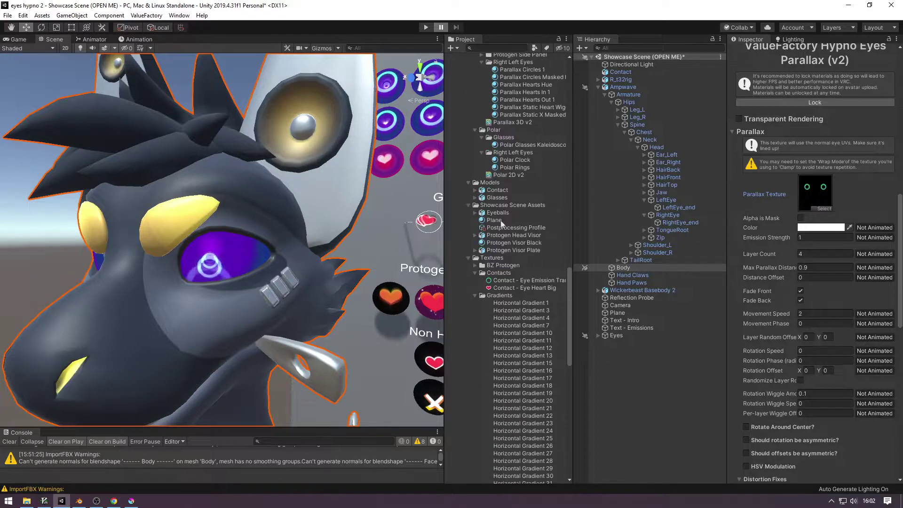
{"action": "scroll", "coordinate": [503, 214], "scroll_direction": "up", "scroll_amount": 15}
{"action": "scroll", "coordinate": [503, 213], "scroll_direction": "up", "scroll_amount": 3}
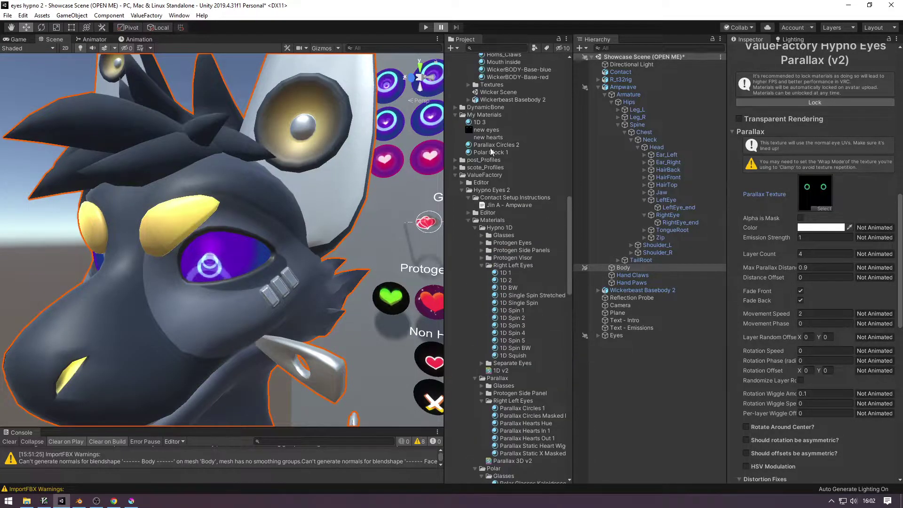
{"action": "left_click_drag", "start_coordinate": [806, 188], "coordinate": [807, 188]}
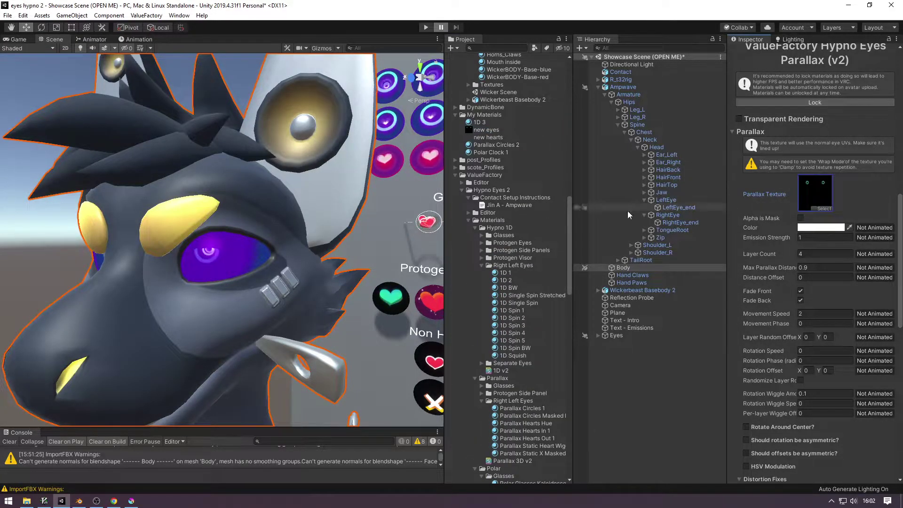
Set the Length Threshold under Distortion Fixes to 0.26 for the parallax eye material.
{"action": "left_click_drag", "start_coordinate": [109, 268], "coordinate": [185, 262], "text": "alt"}
{"action": "scroll", "coordinate": [186, 262], "scroll_direction": "down", "scroll_amount": 4, "text": "alt"}
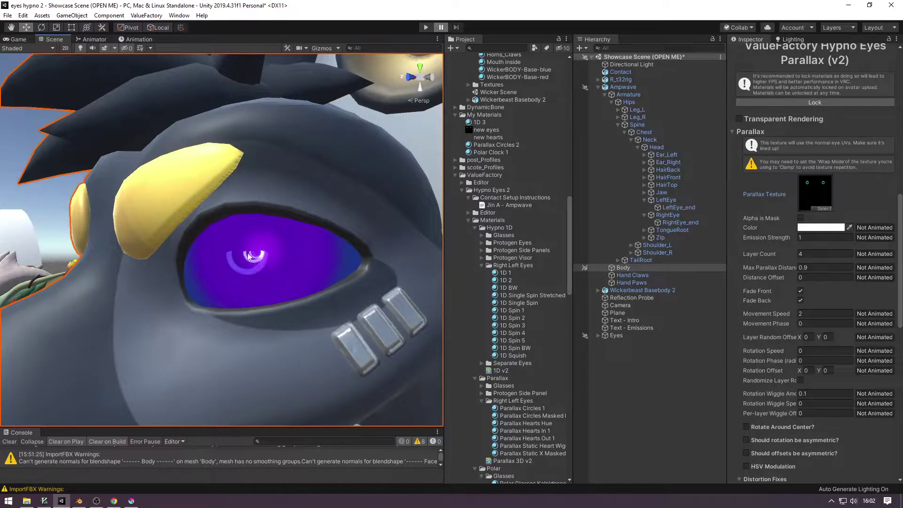
{"action": "scroll", "coordinate": [748, 315], "scroll_direction": "down", "scroll_amount": 15}
{"action": "scroll", "coordinate": [786, 112], "scroll_direction": "up", "scroll_amount": 3}
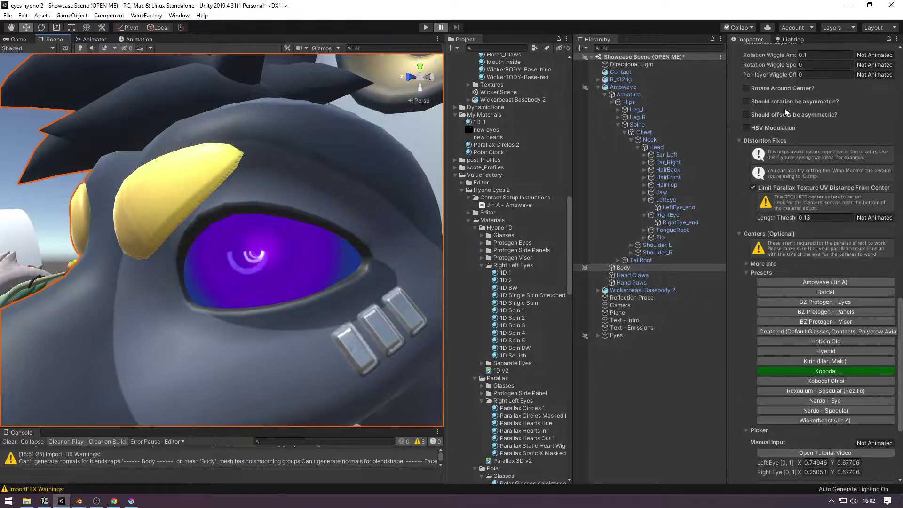
{"action": "scroll", "coordinate": [790, 188], "scroll_direction": "up", "scroll_amount": 3}
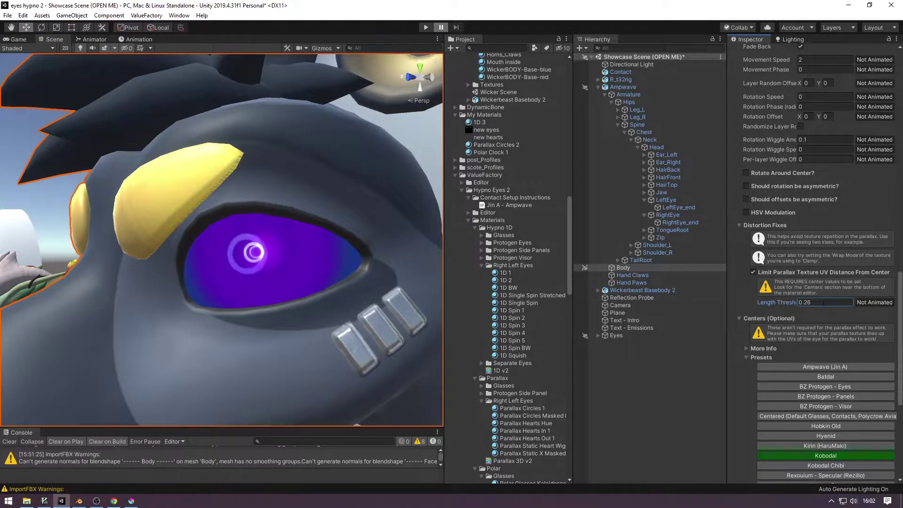
Examine the position and size of the parallax rings in the avatar's eye from different angles.
{"action": "right_click_drag", "start_coordinate": [254, 252], "coordinate": [285, 255]}
{"action": "key", "text": "s"}
{"action": "key", "text": "a"}
{"action": "key", "text": "w"}
{"action": "key", "text": "s"}
{"action": "key", "text": "d"}
{"action": "key", "text": "w"}
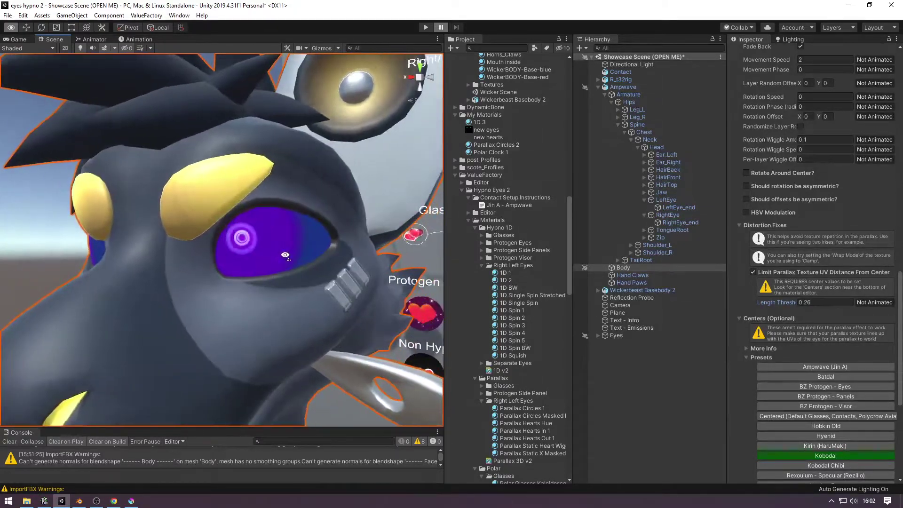
{"action": "left_click_drag", "start_coordinate": [285, 255], "coordinate": [299, 256], "text": "alt"}
Switch to Krita and compare the Eye Emission rings with the Background layer by toggling layer visibility.
{"action": "key", "text": "alt+Tab"}
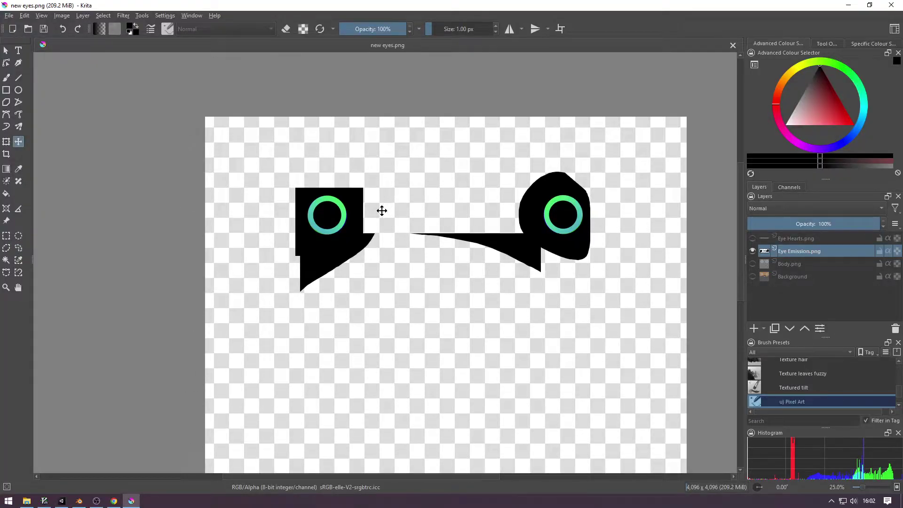
{"action": "key", "text": "ctrl+t"}
{"action": "left_click", "coordinate": [753, 238]}
{"action": "left_click", "coordinate": [752, 238]}
{"action": "left_click", "coordinate": [753, 250]}
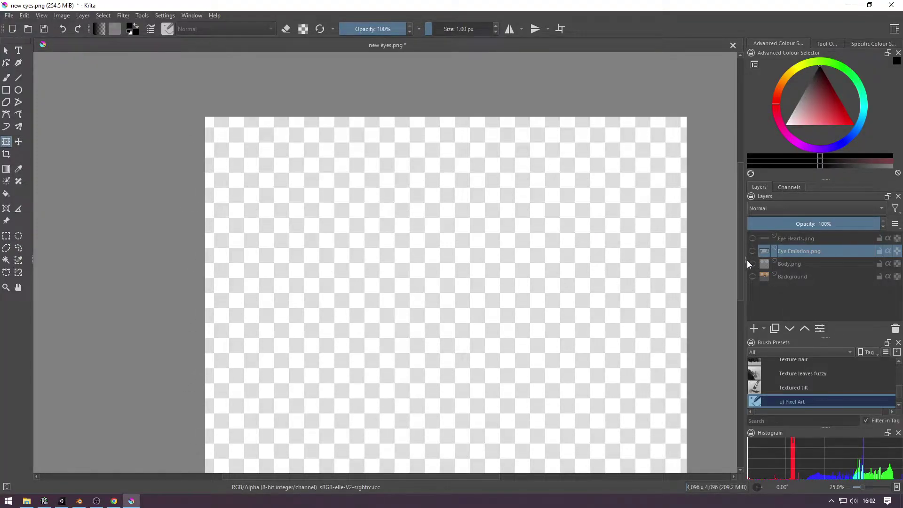
{"action": "left_click", "coordinate": [753, 251]}
{"action": "left_click", "coordinate": [753, 276]}
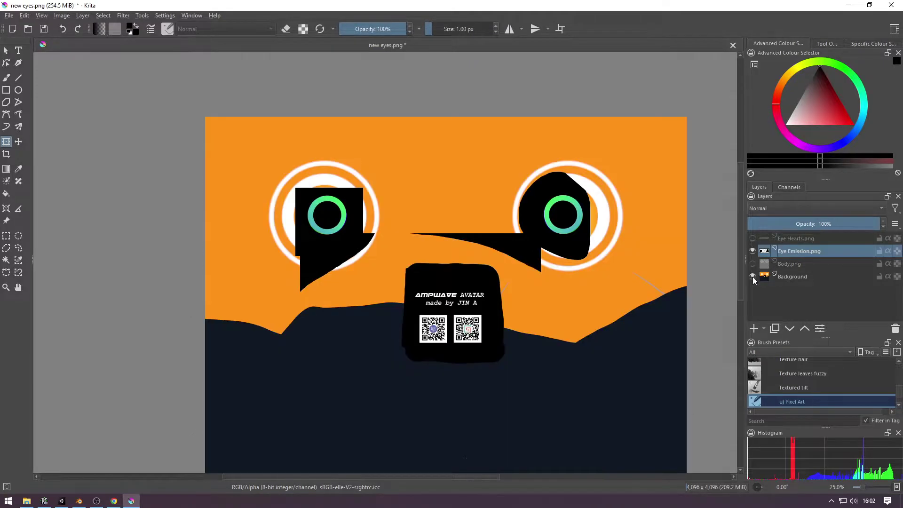
{"action": "left_click", "coordinate": [752, 277]}
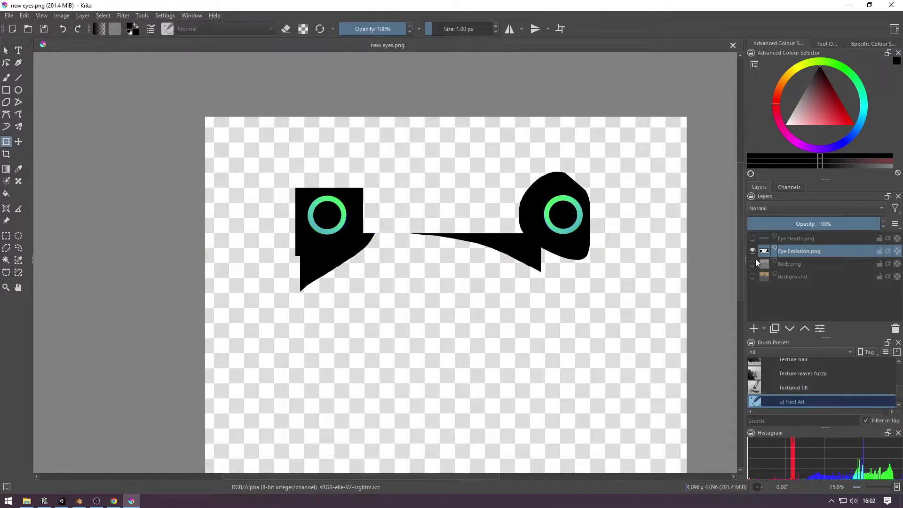
Open the Colour to Alpha filter for the Eye Emission layer, keeping the canvas preview of the rings in view.
{"action": "left_click", "coordinate": [165, 15]}
{"action": "left_click", "coordinate": [162, 15]}
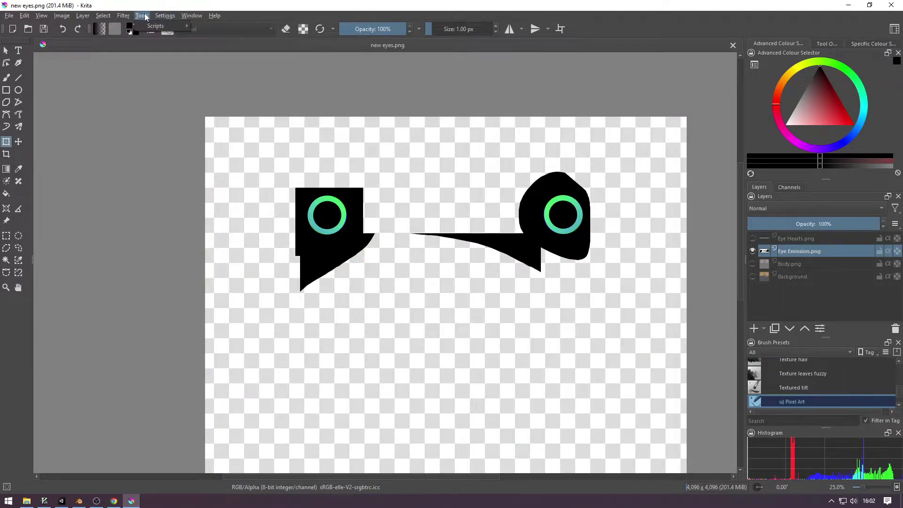
{"action": "left_click", "coordinate": [191, 15]}
{"action": "left_click", "coordinate": [124, 15]}
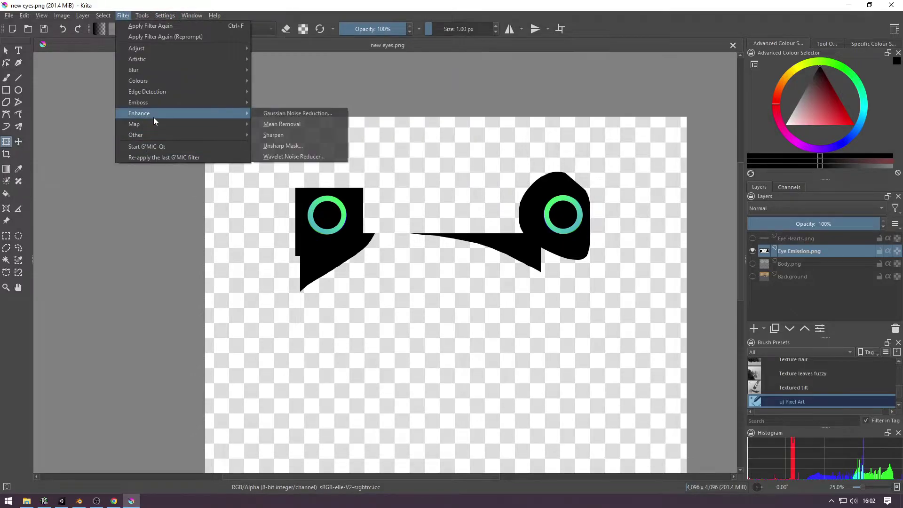
{"action": "mouse_move", "coordinate": [162, 85]}
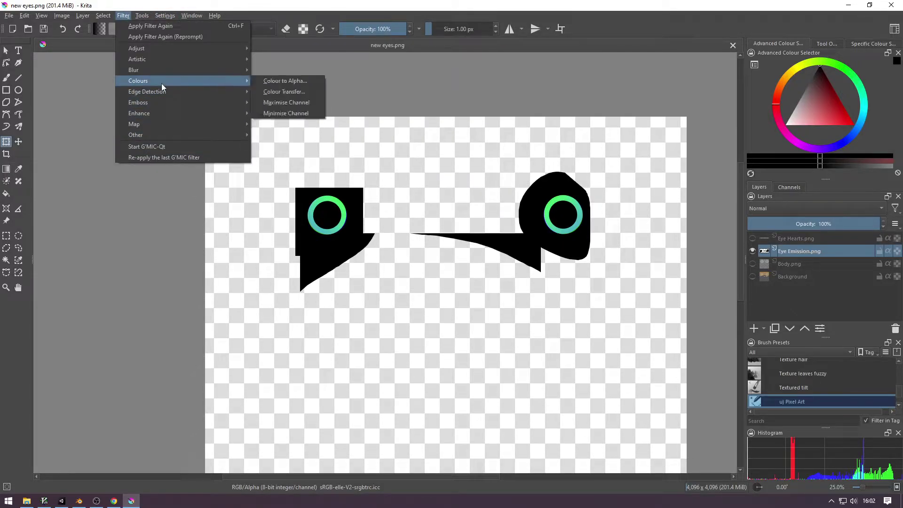
{"action": "left_click", "coordinate": [256, 81]}
{"action": "left_click_drag", "start_coordinate": [504, 193], "coordinate": [634, 228]}
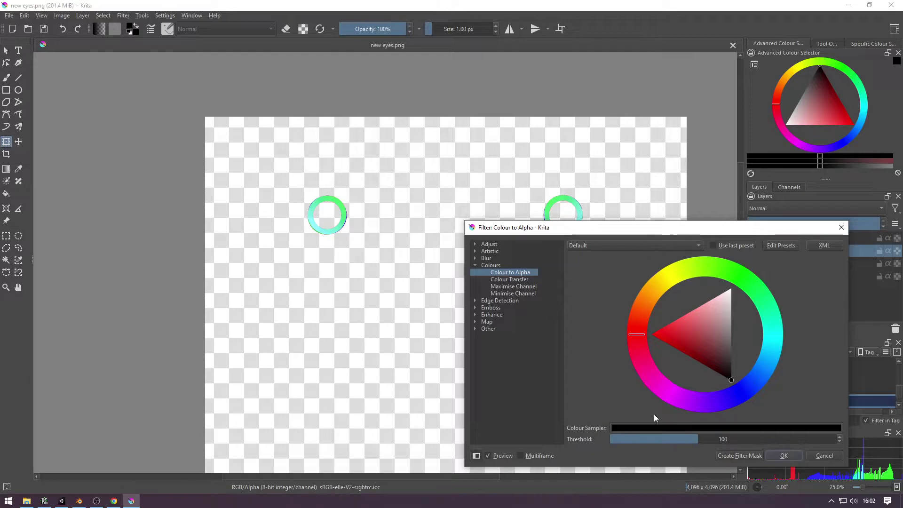
Set the Colour to Alpha threshold to 10 and apply the filter to remove the black around the rings.
{"action": "left_click_drag", "start_coordinate": [654, 438], "coordinate": [602, 445]}
{"action": "left_click_drag", "start_coordinate": [729, 439], "coordinate": [610, 441]}
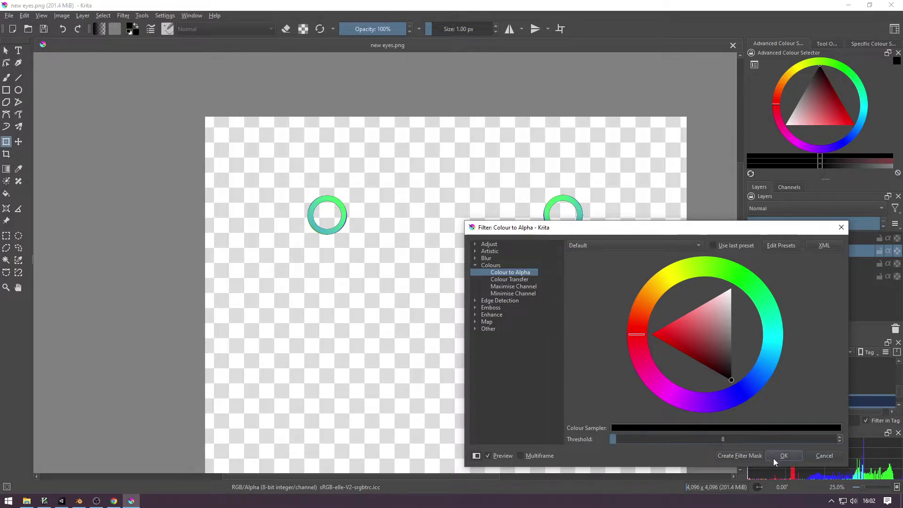
{"action": "scroll", "coordinate": [268, 229], "scroll_direction": "up", "scroll_amount": 5}
{"action": "scroll", "coordinate": [542, 172], "scroll_direction": "up", "scroll_amount": 1}
{"action": "left_click_drag", "start_coordinate": [675, 441], "coordinate": [680, 441]}
{"action": "type", "text": "20"}
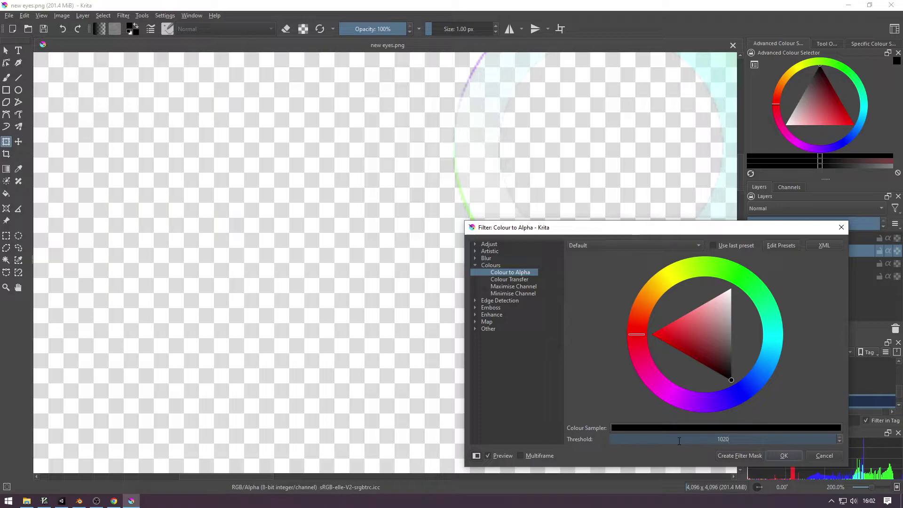
{"action": "key", "text": "Delete"}
{"action": "key", "text": "Delete"}
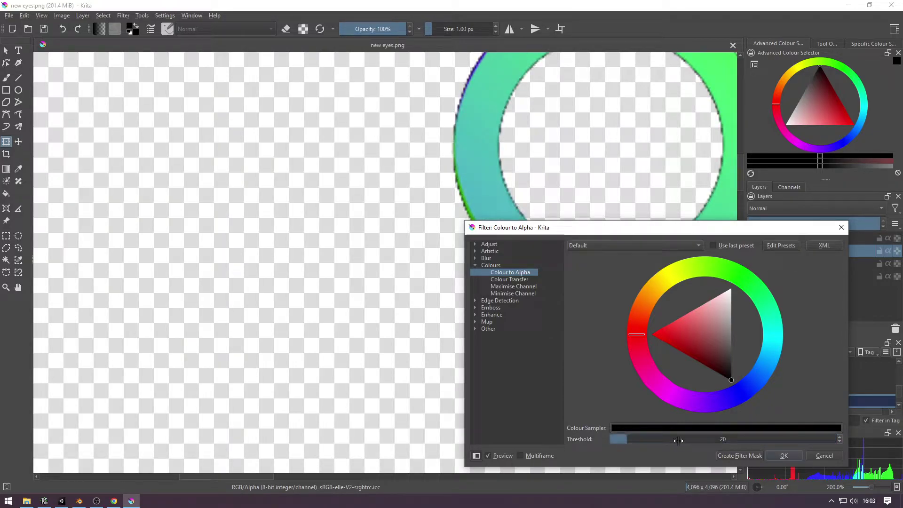
{"action": "key", "text": "Delete"}
{"action": "type", "text": "1"}
{"action": "left_click", "coordinate": [784, 455]}
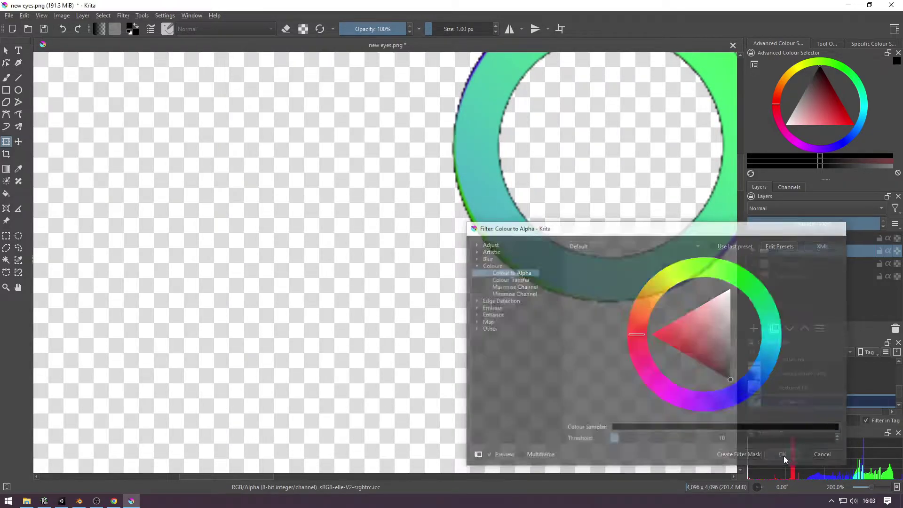
Show the Body.png UV layout layer beneath the eye rings.
{"action": "scroll", "coordinate": [558, 208], "scroll_direction": "down", "scroll_amount": 7}
{"action": "scroll", "coordinate": [595, 175], "scroll_direction": "up", "scroll_amount": 3}
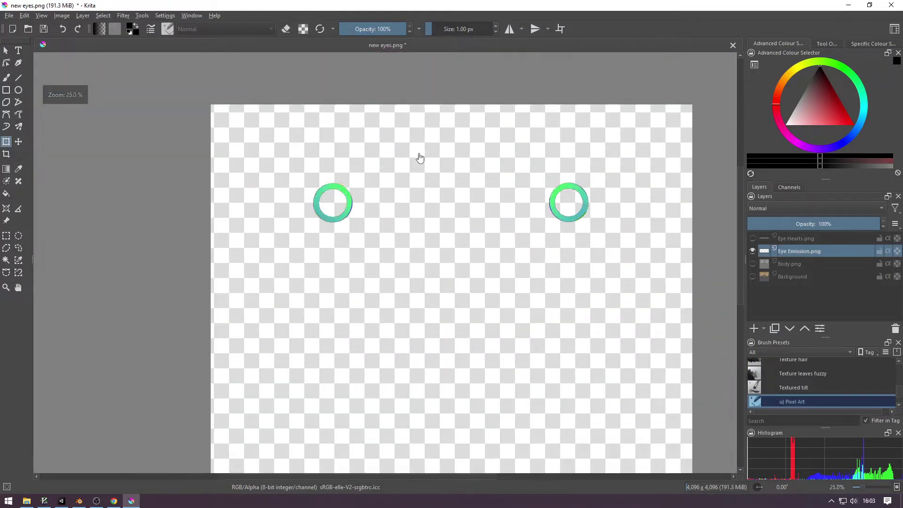
{"action": "left_click", "coordinate": [753, 264]}
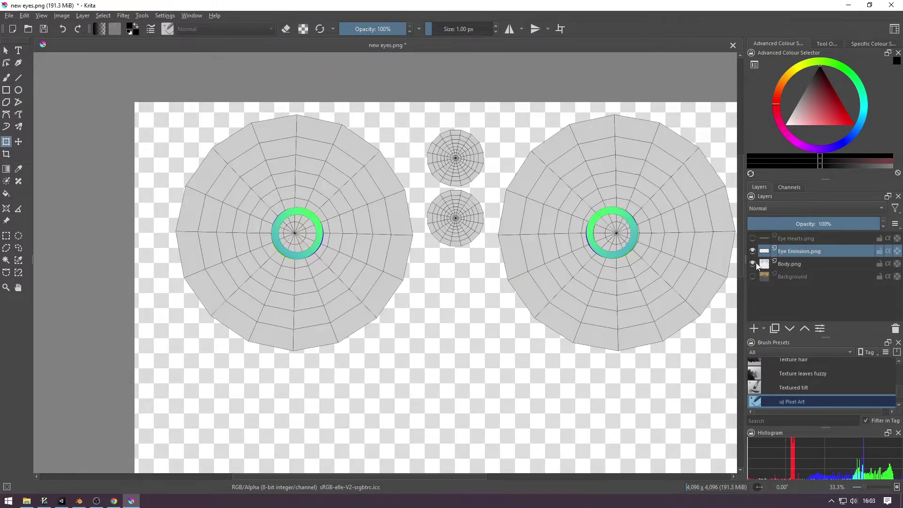
{"action": "left_click", "coordinate": [6, 247]}
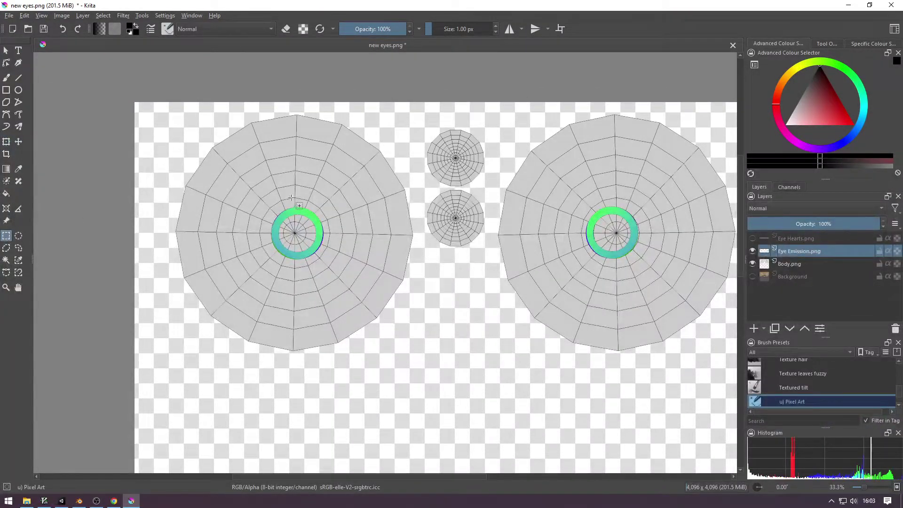
{"action": "left_click_drag", "start_coordinate": [285, 187], "coordinate": [183, 158]}
{"action": "left_click", "coordinate": [358, 287]}
{"action": "key", "text": "ctrl+t"}
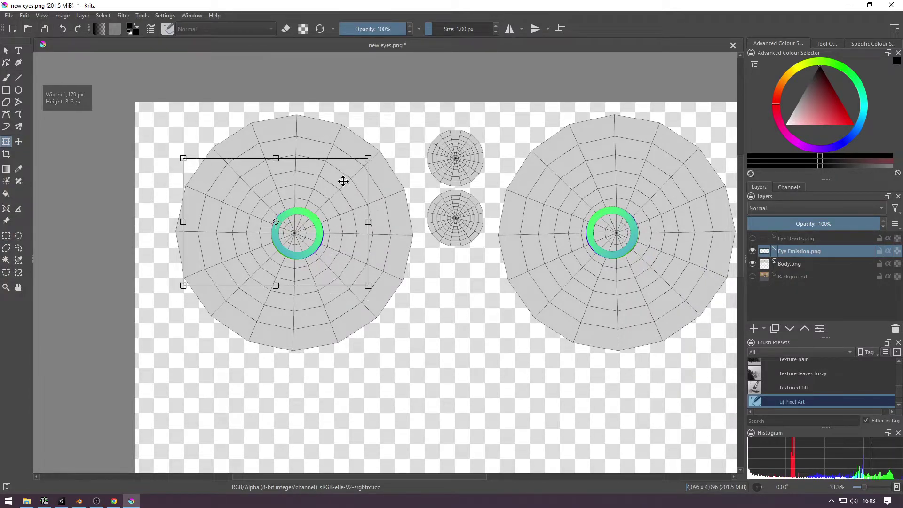
{"action": "key", "text": "t"}
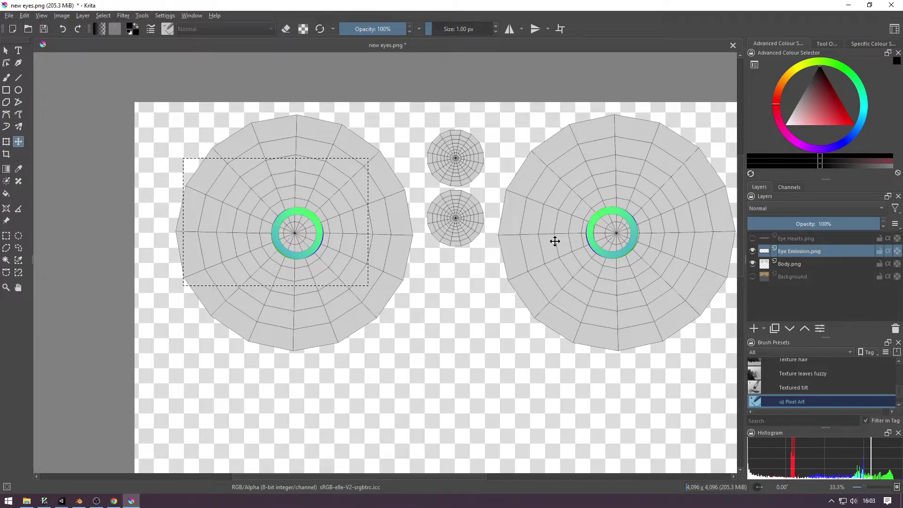
Transform the whole Eye Emission layer, enlarging both rings proportionally and repositioning them over the eye UVs.
{"action": "key", "text": "ctrl+a"}
{"action": "key", "text": "ctrl+t"}
{"action": "key", "text": "minus"}
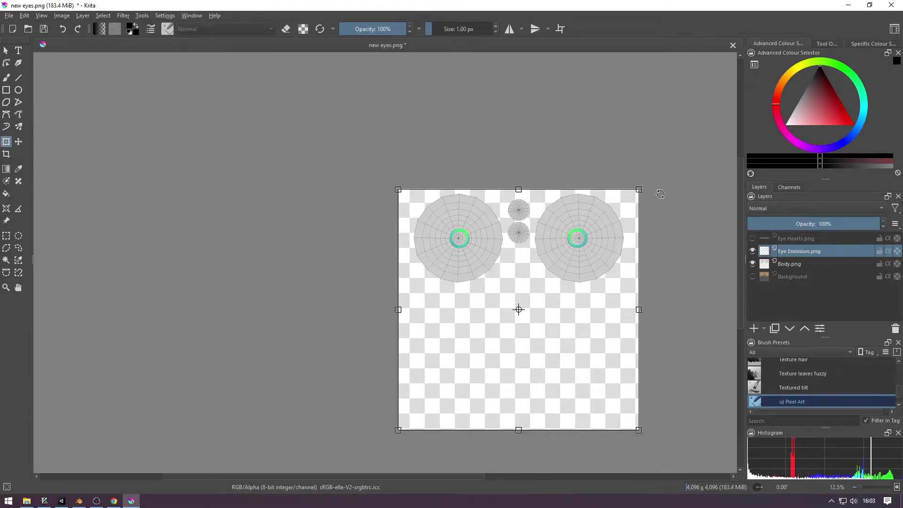
{"action": "left_click_drag", "start_coordinate": [640, 189], "coordinate": [691, 137], "text": "shift"}
{"action": "left_click_drag", "start_coordinate": [615, 209], "coordinate": [592, 246]}
{"action": "left_click_drag", "start_coordinate": [672, 173], "coordinate": [719, 125], "text": "shift"}
{"action": "left_click_drag", "start_coordinate": [643, 189], "coordinate": [615, 232]}
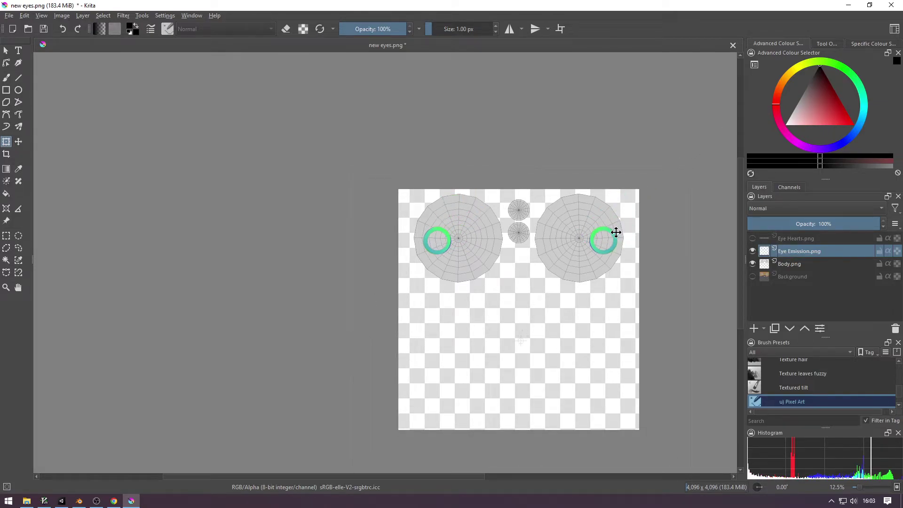
{"action": "scroll", "coordinate": [472, 229], "scroll_direction": "up", "scroll_amount": 2}
{"action": "left_click", "coordinate": [4, 233]}
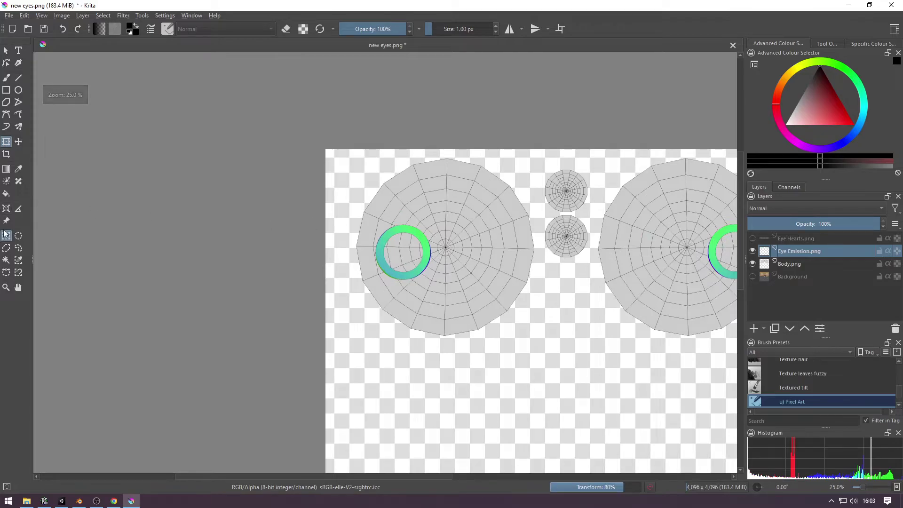
{"action": "left_click", "coordinate": [6, 236]}
{"action": "left_click_drag", "start_coordinate": [231, 114], "coordinate": [462, 291]}
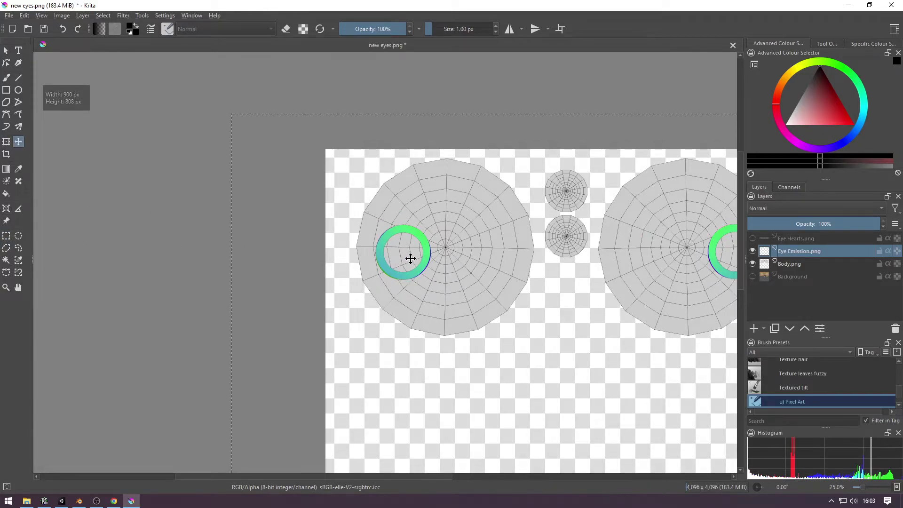
{"action": "key", "text": "ctrl+shift+a"}
Select the left ring with a freehand outline, move it onto the centre of the left eye UV and deselect it.
{"action": "left_click", "coordinate": [18, 248]}
{"action": "left_click_drag", "start_coordinate": [302, 255], "coordinate": [388, 199]}
{"action": "key", "text": "t"}
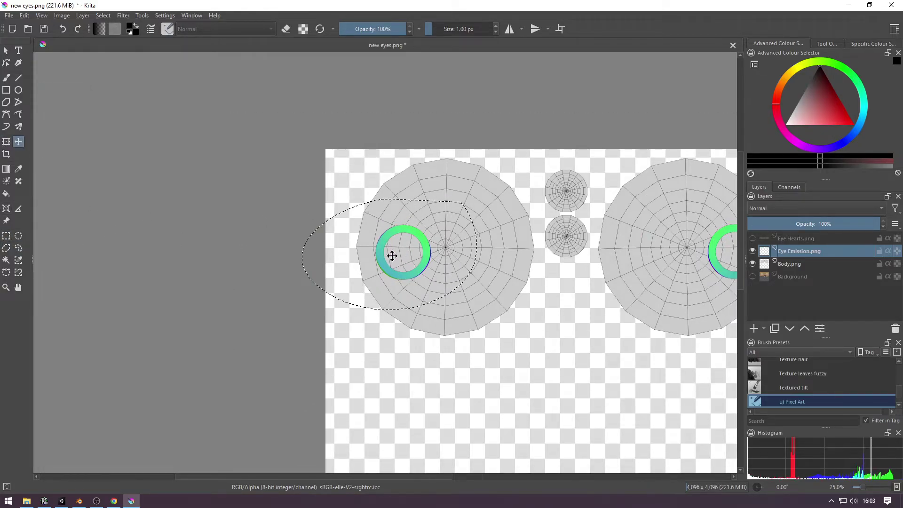
{"action": "left_click_drag", "start_coordinate": [407, 253], "coordinate": [450, 248]}
{"action": "key", "text": "ctrl+shift+a"}
Outline the right ring with a freehand selection and move it onto the centre of the right eye UV.
{"action": "scroll", "coordinate": [525, 254], "scroll_direction": "down", "scroll_amount": 2}
{"action": "scroll", "coordinate": [625, 254], "scroll_direction": "up", "scroll_amount": 2}
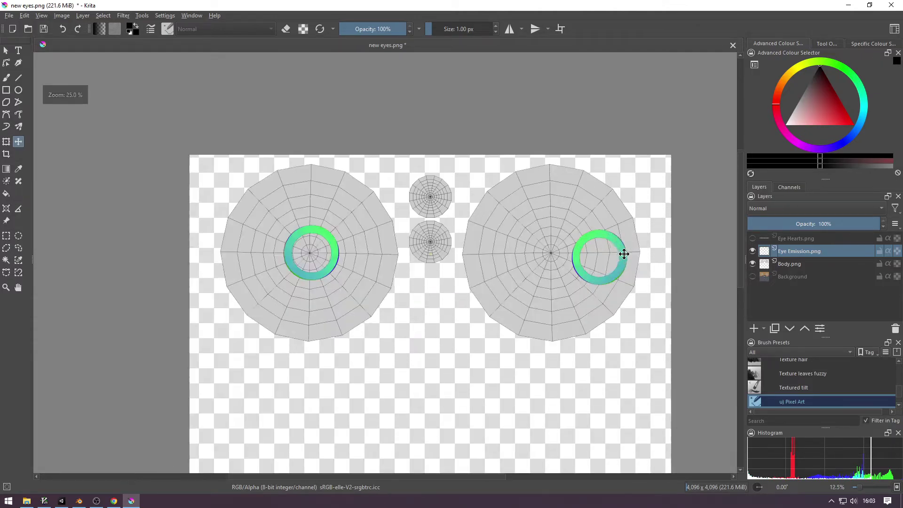
{"action": "left_click_drag", "start_coordinate": [557, 299], "coordinate": [587, 218]}
{"action": "key", "text": "t"}
{"action": "mouse_move", "coordinate": [599, 263]}
{"action": "left_mouse_down"}
{"action": "mouse_move", "coordinate": [541, 262]}
{"action": "mouse_move", "coordinate": [549, 264]}
{"action": "left_mouse_up"}
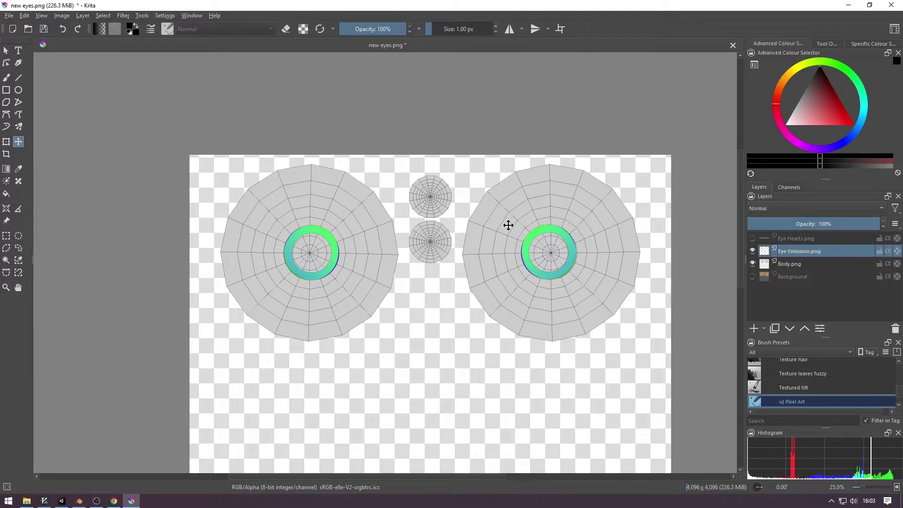
Save new eyes.png with the UV layout layer visible and check the updated texture on the avatar's eye in Unity.
{"action": "key", "text": "ctrl+s"}
{"action": "key", "text": "Return"}
{"action": "left_click", "coordinate": [59, 503]}
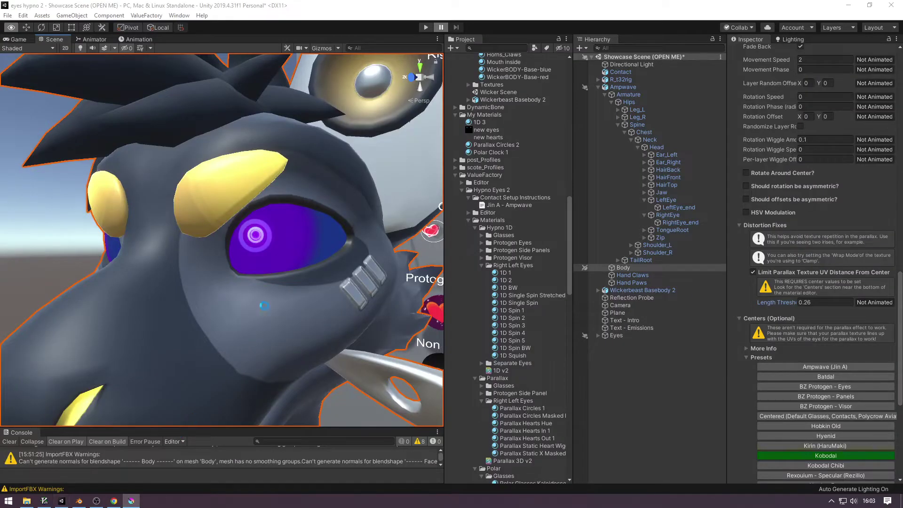
{"action": "key", "text": "w"}
{"action": "right_click_drag", "start_coordinate": [235, 263], "coordinate": [182, 263]}
{"action": "scroll", "coordinate": [181, 263], "scroll_direction": "down", "scroll_amount": 5}
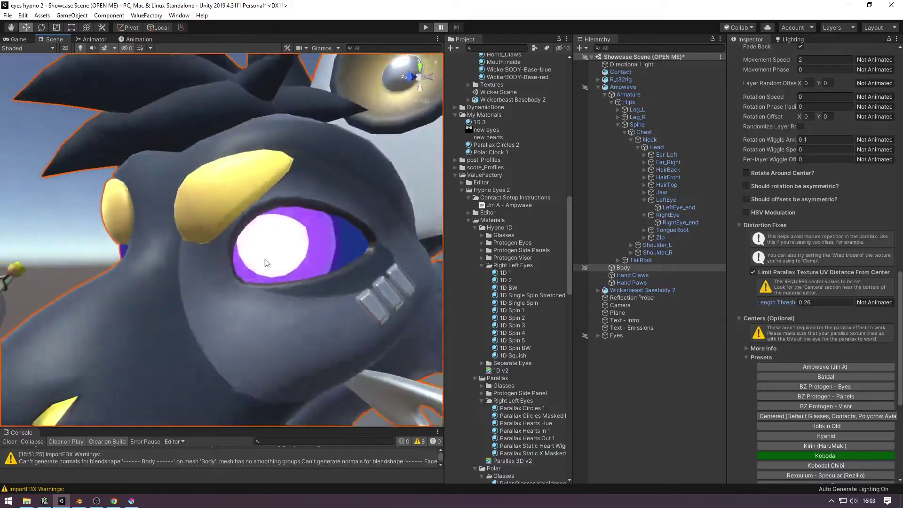
Switch back to Krita, hide the Body.png layer and save new eyes.png again with the default PNG options.
{"action": "key", "text": "alt+Tab"}
{"action": "left_click", "coordinate": [753, 264]}
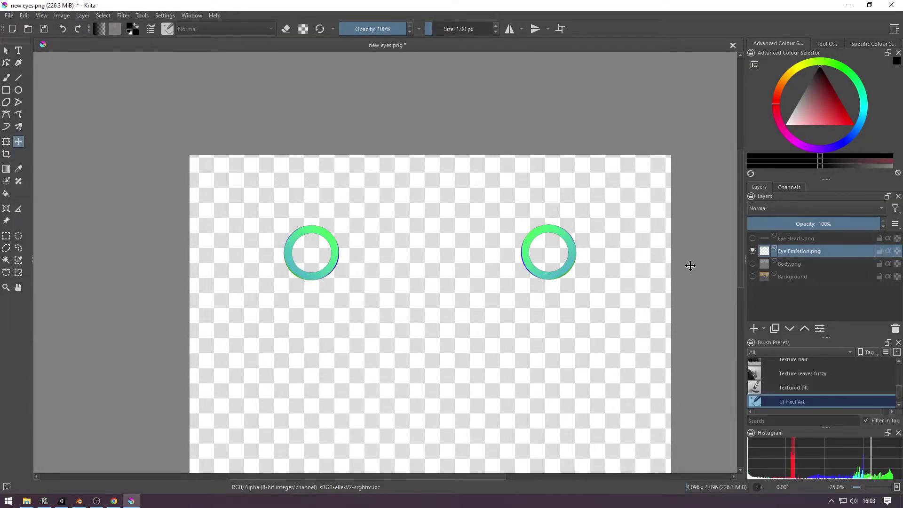
{"action": "key", "text": "ctrl+s"}
{"action": "key", "text": "Return"}
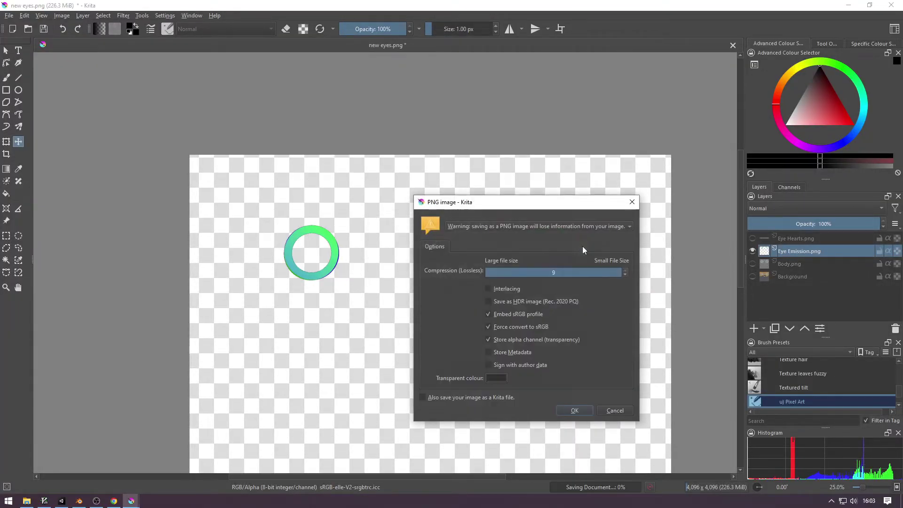
{"action": "key", "text": "Return"}
Switch to Unity and examine the enlarged parallax rings in the avatar's eye from several angles and distances.
{"action": "key", "text": "alt+Tab"}
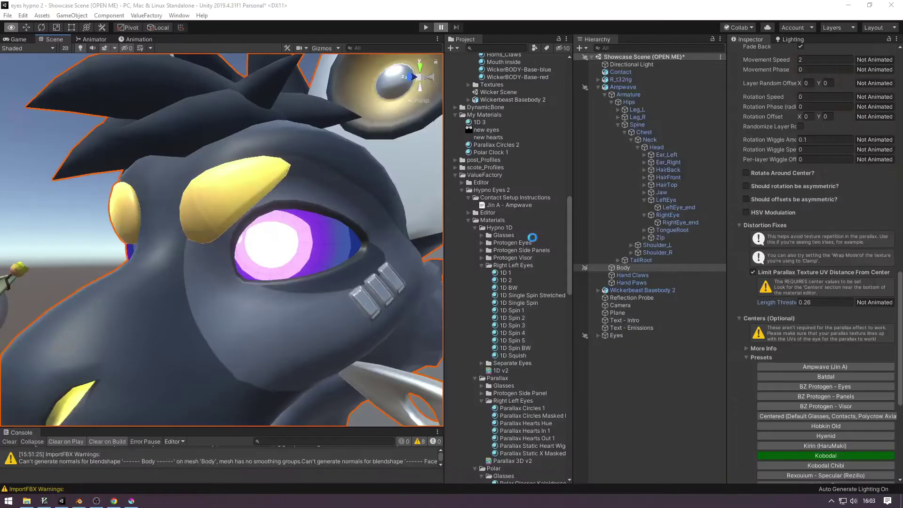
{"action": "key", "text": "s"}
{"action": "key", "text": "a"}
{"action": "mouse_move", "coordinate": [337, 246]}
{"action": "right_mouse_down"}
{"action": "mouse_move", "coordinate": [437, 250]}
{"action": "mouse_move", "coordinate": [323, 245]}
{"action": "right_mouse_up"}
{"action": "key", "text": "d"}
{"action": "key", "text": "w"}
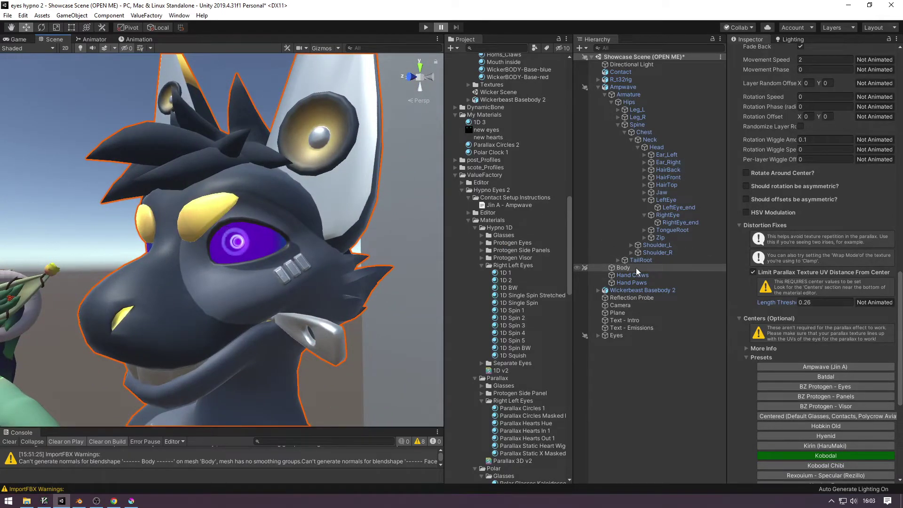
{"action": "right_click_drag", "start_coordinate": [329, 249], "coordinate": [325, 245]}
{"action": "key", "text": "w"}
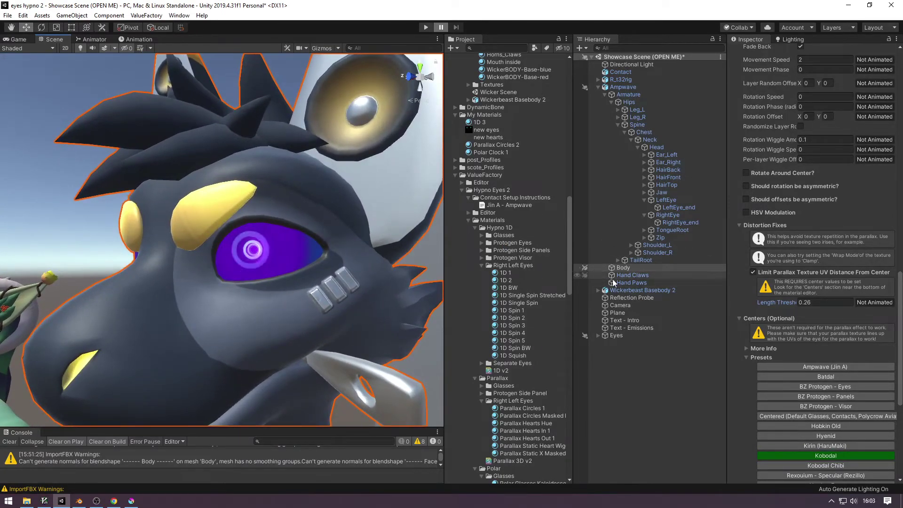
Enable Alpha is Mask for the Parallax Circles 2 material and check the rings on the avatar's eye.
{"action": "scroll", "coordinate": [805, 363], "scroll_direction": "up", "scroll_amount": 10}
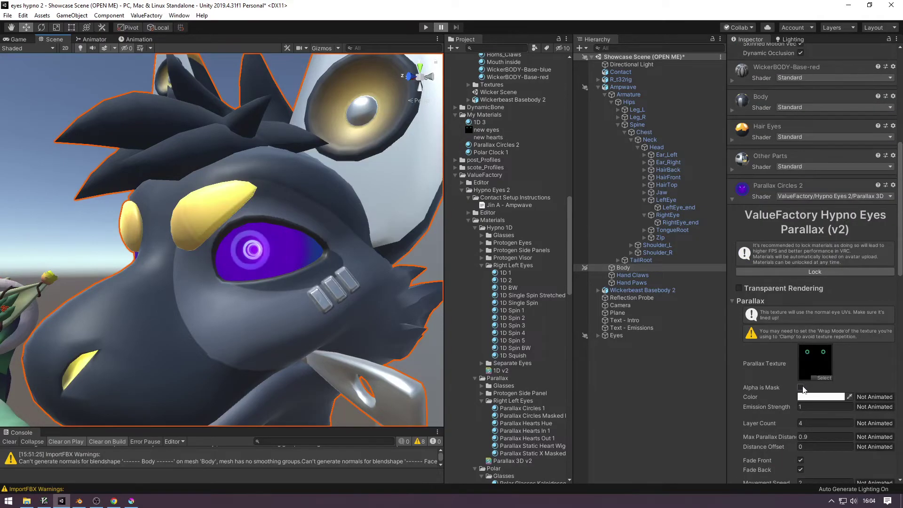
{"action": "key", "text": "w"}
{"action": "right_click_drag", "start_coordinate": [152, 218], "coordinate": [110, 246]}
{"action": "key", "text": "s"}
{"action": "key", "text": "s"}
{"action": "key", "text": "w"}
{"action": "key", "text": "d"}
{"action": "key", "text": "e"}
{"action": "left_click_drag", "start_coordinate": [110, 246], "coordinate": [139, 230], "text": "alt"}
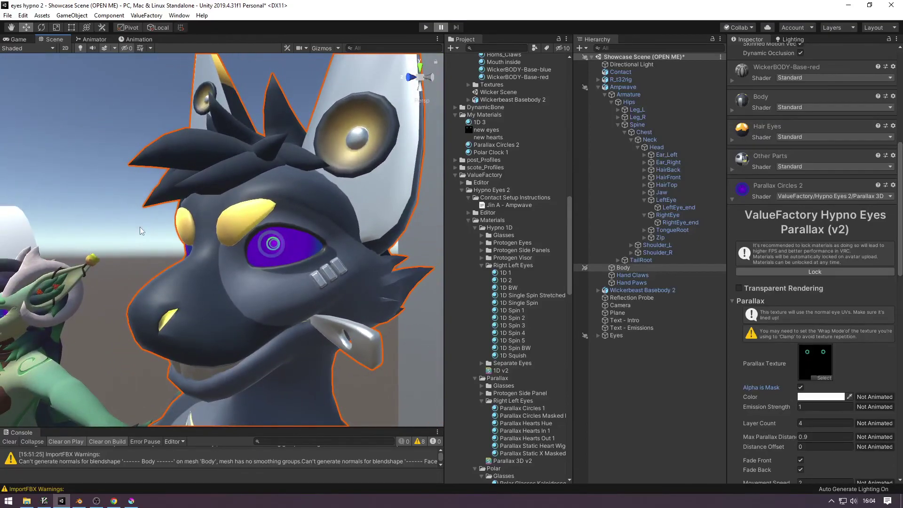